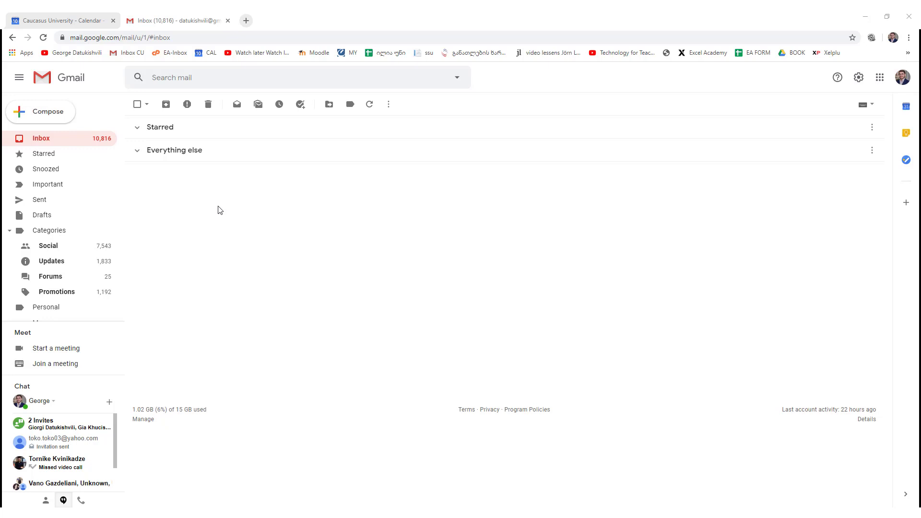
# - Preview a new message, discard the draft, and open Gmail's full settings page
pyautogui.click(53, 114)
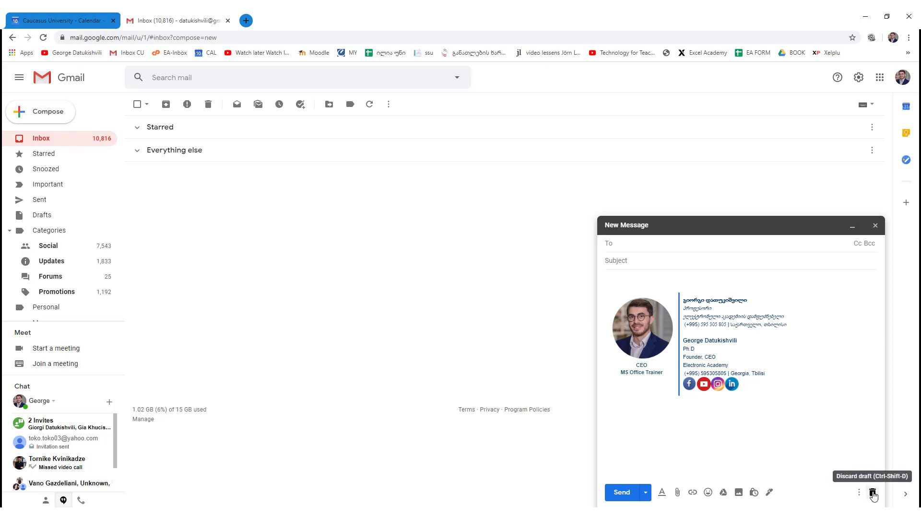
pyautogui.click(873, 493)
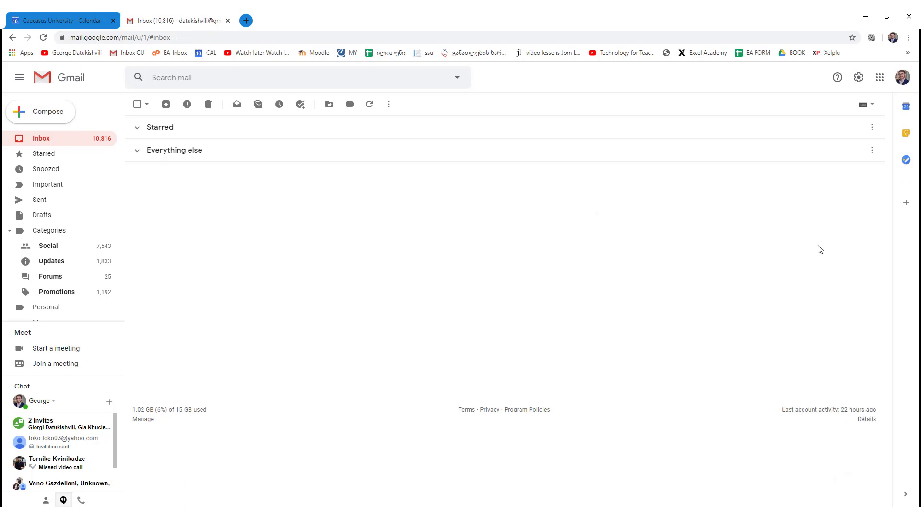
pyautogui.click(858, 78)
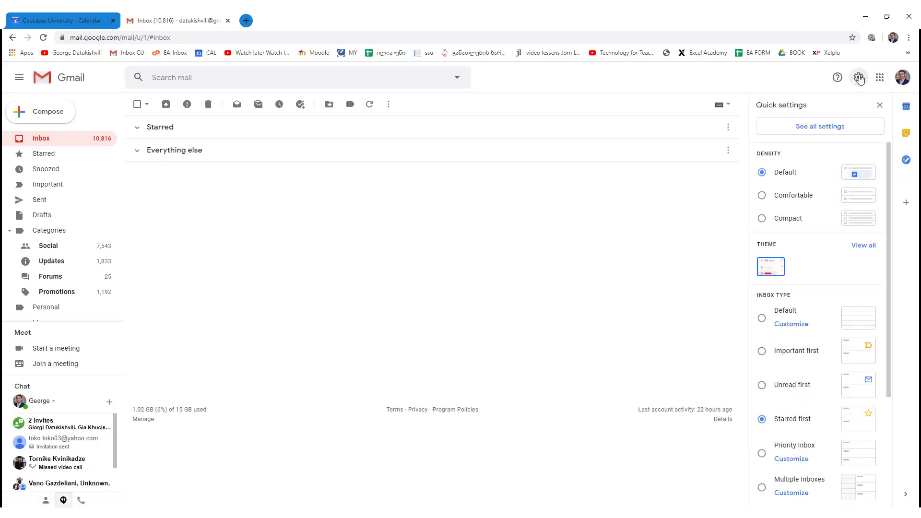
pyautogui.click(820, 130)
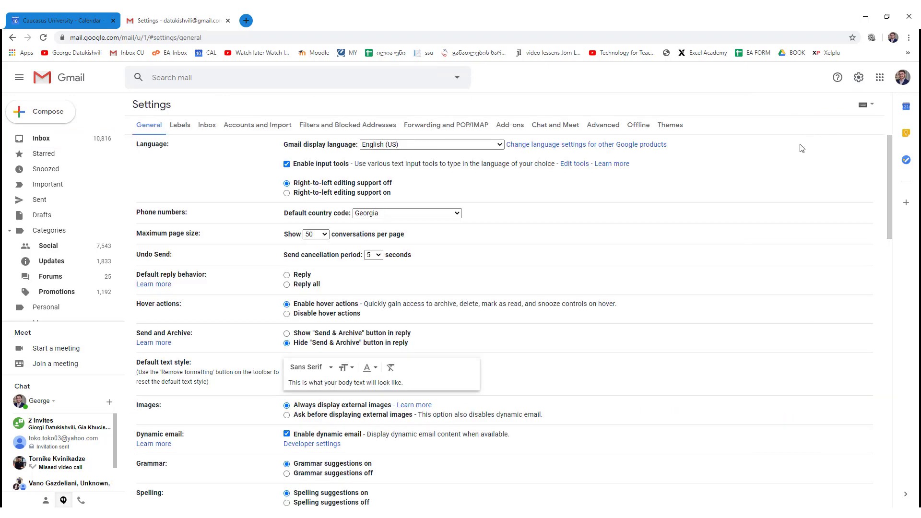
# - Scroll to Signature and compare the MAIN and second signatures in the editor
pyautogui.scroll(-6, 700, 189)
pyautogui.scroll(-7, 731, 183)
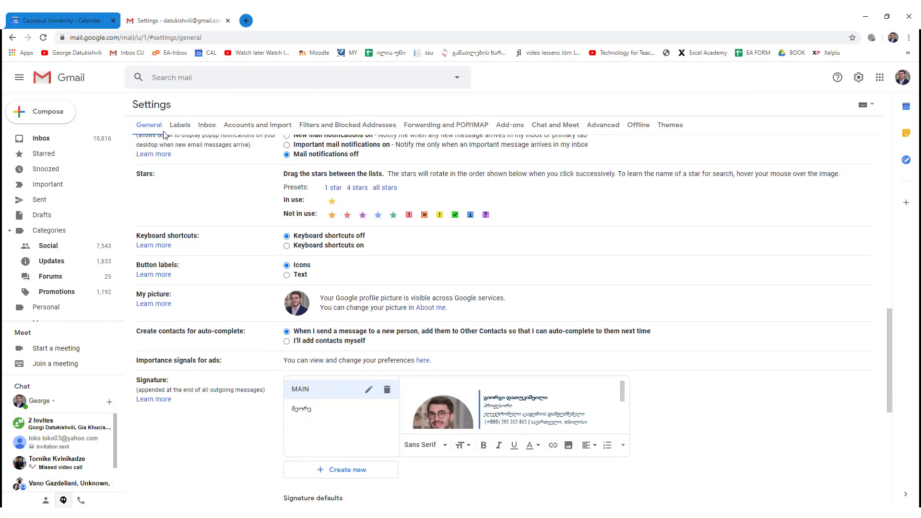
pyautogui.scroll(-4, 295, 182)
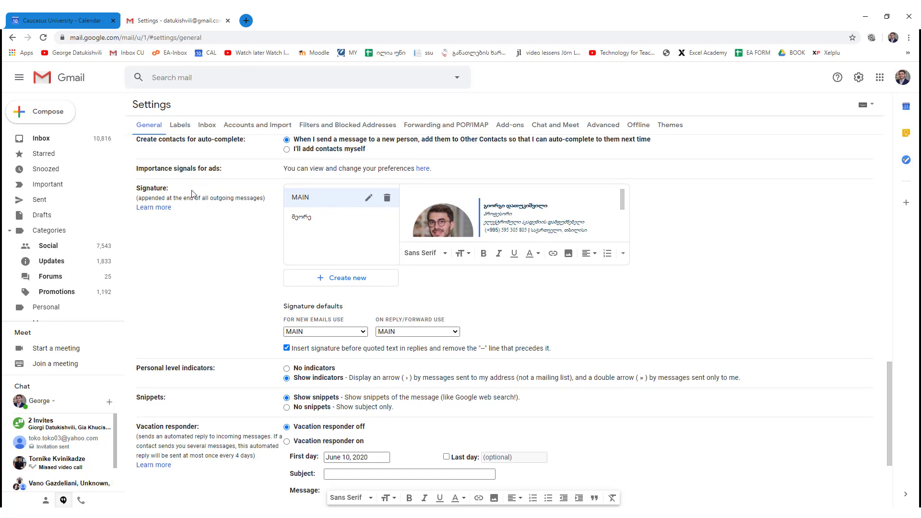
pyautogui.click(306, 218)
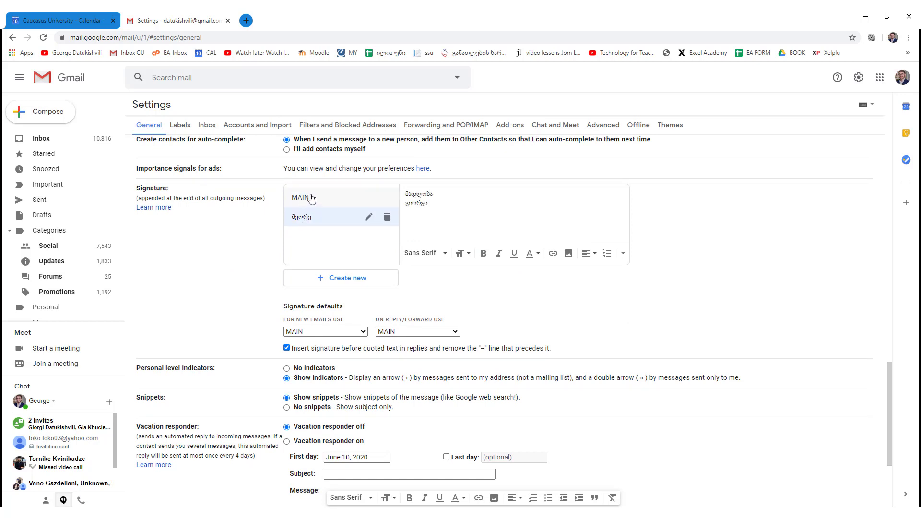
pyautogui.click(308, 198)
pyautogui.click(308, 217)
pyautogui.click(330, 198)
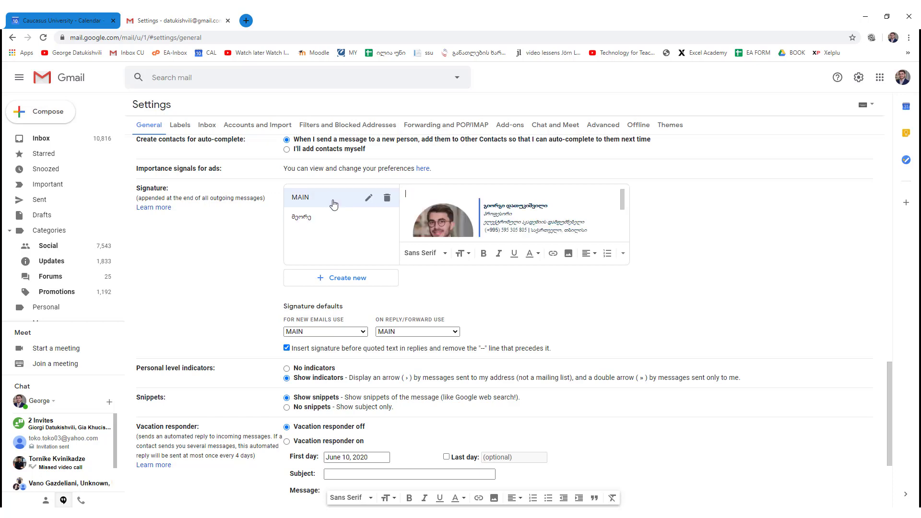
pyautogui.click(312, 218)
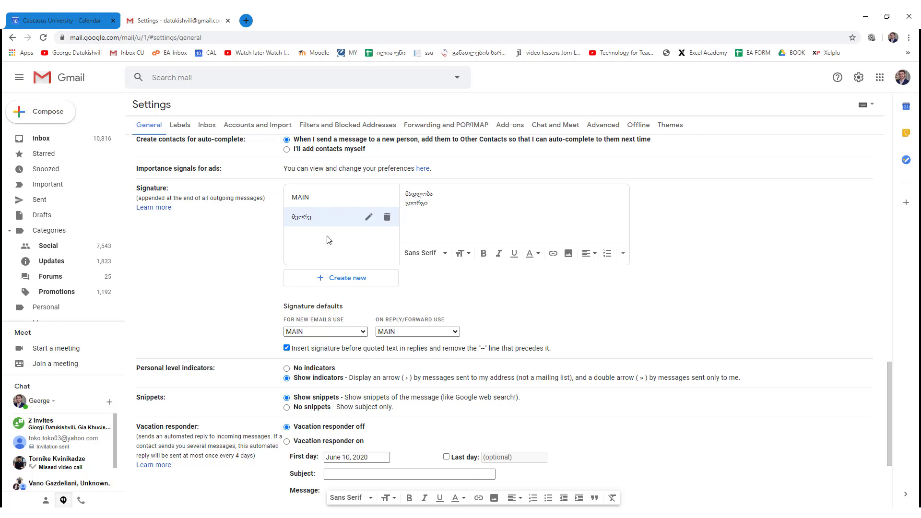
# - Create a new signature named ხელმოწერა მესამე
pyautogui.click(347, 282)
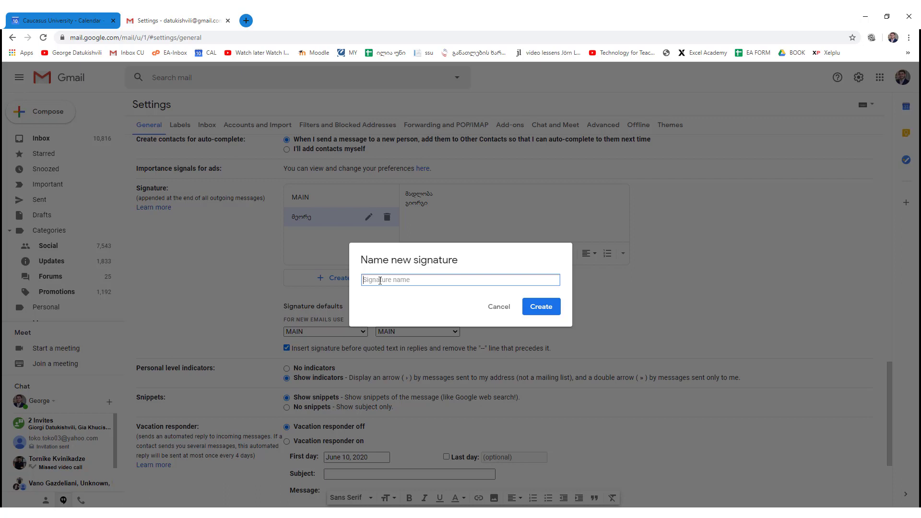
pyautogui.write('ხე')
pyautogui.press('BackSpace')
pyautogui.press('BackSpace')
pyautogui.write('ხელმოწერა მესამე')
pyautogui.click(554, 310)
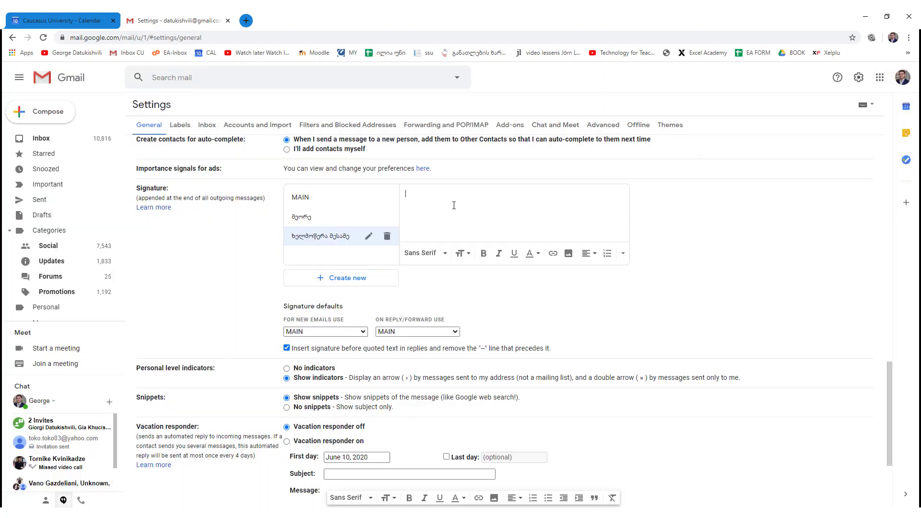
# - Enter the owner's full name, then their phone number on a second line
pyautogui.press('Return')
pyautogui.scroll(-3, 438, 276)
pyautogui.scroll(-1, 437, 281)
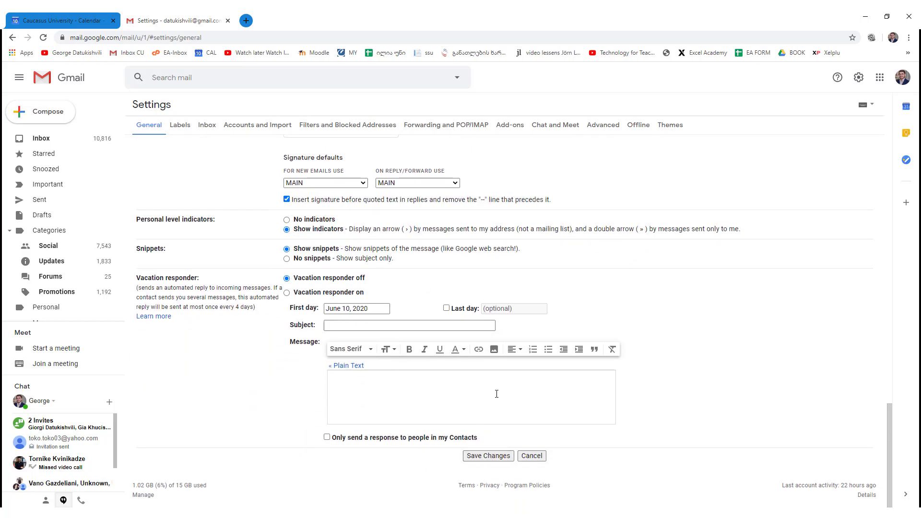
pyautogui.scroll(3, 494, 336)
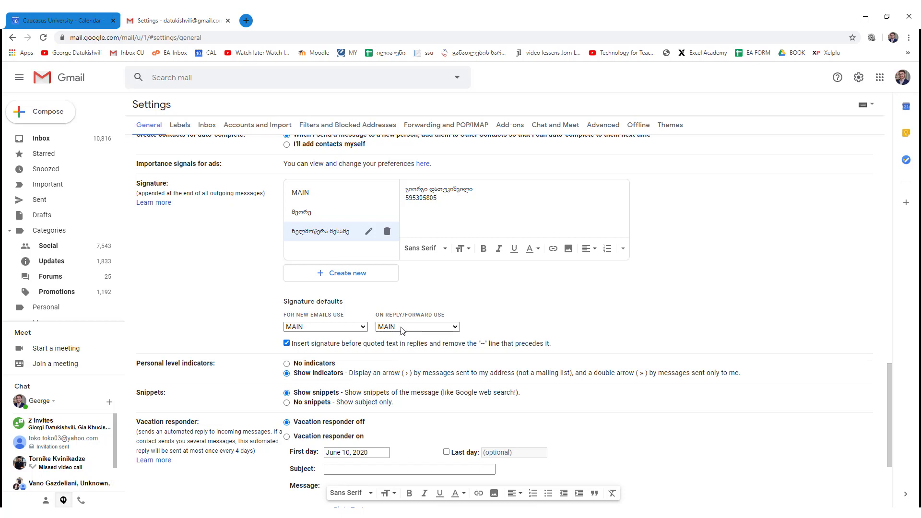
# - Keep MAIN as the reply/forward signature and save the settings changes
pyautogui.click(402, 331)
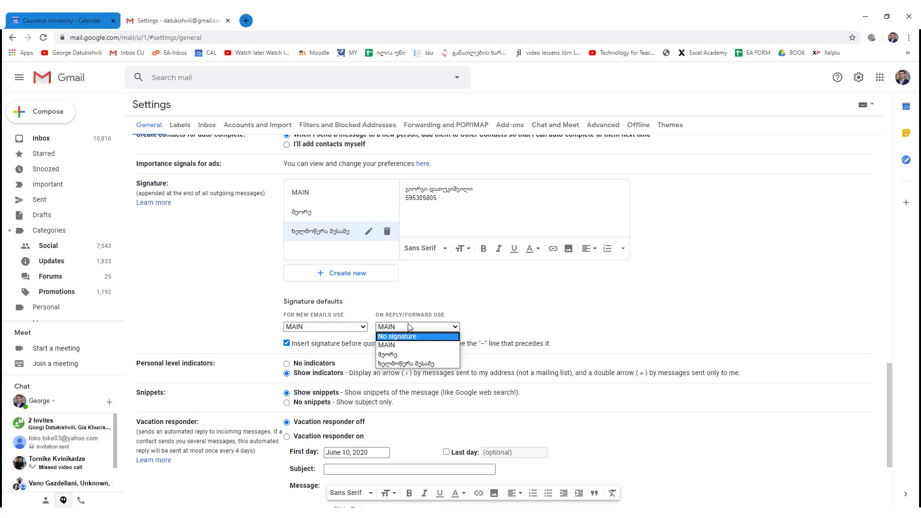
pyautogui.click(441, 318)
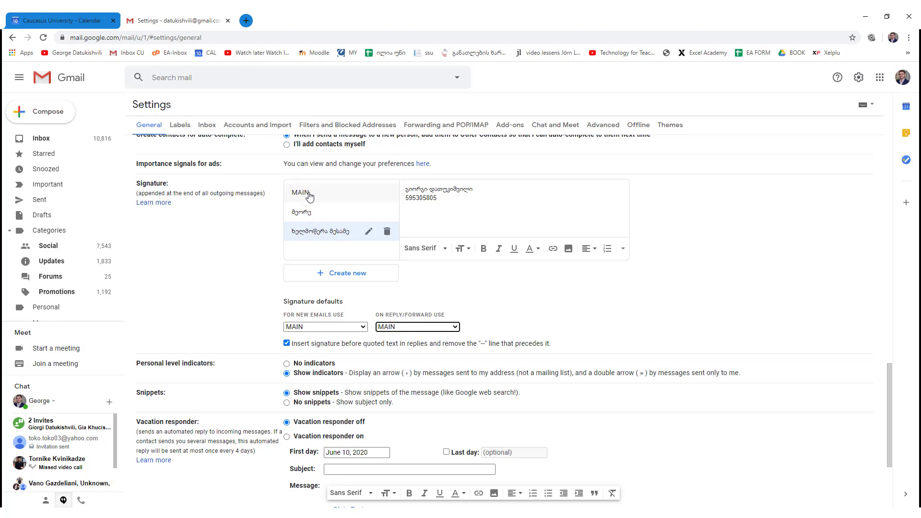
pyautogui.scroll(-3, 455, 288)
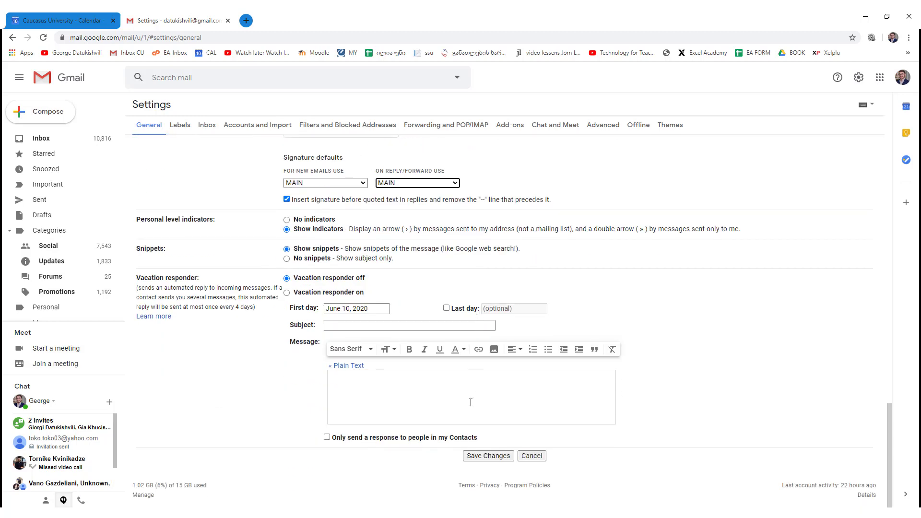
pyautogui.click(479, 460)
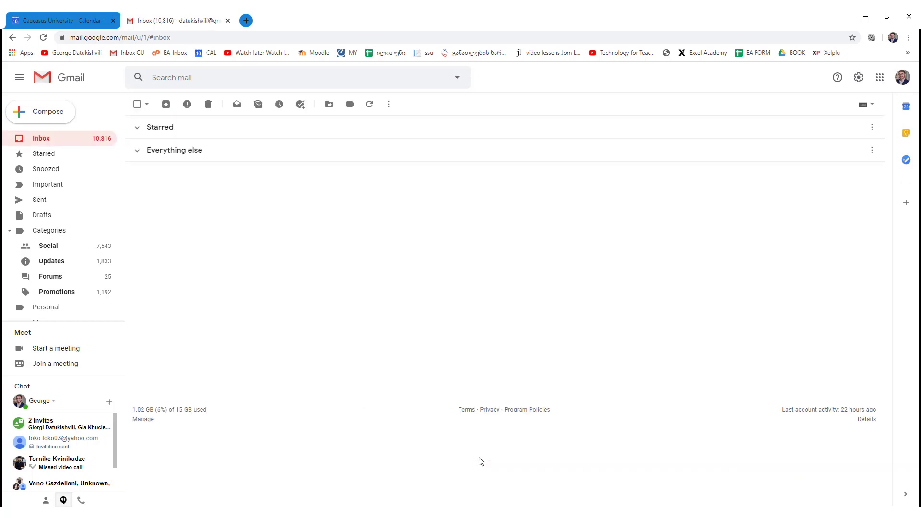
# - Compose a new message and switch its signature to second, then to ხელმოწერა მესამე
pyautogui.click(54, 111)
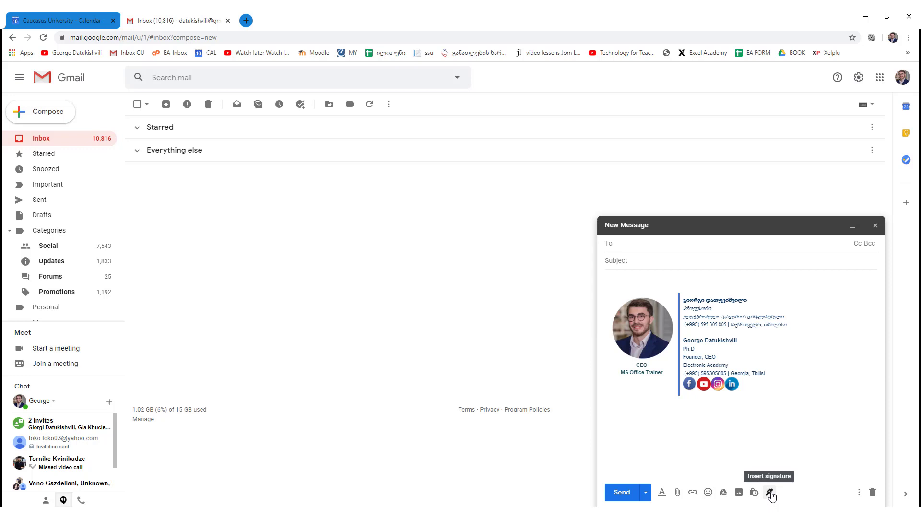
pyautogui.click(769, 494)
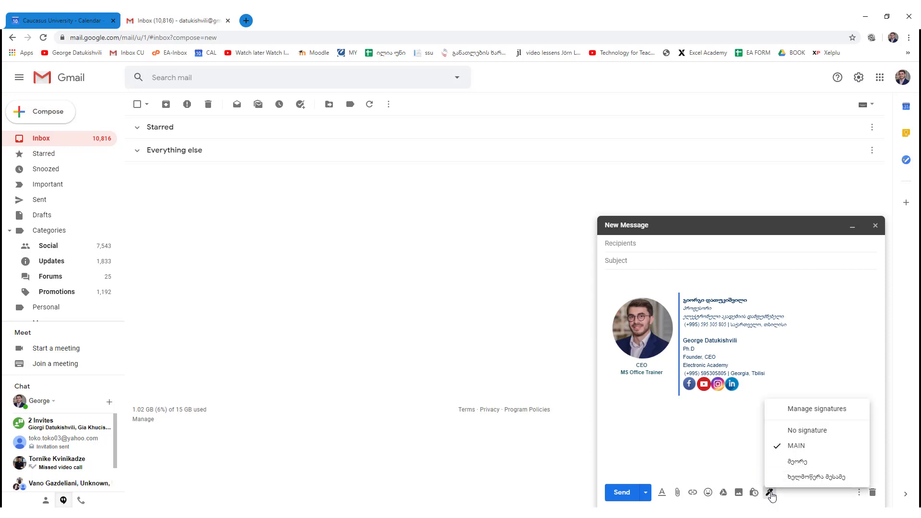
pyautogui.click(804, 469)
pyautogui.click(773, 492)
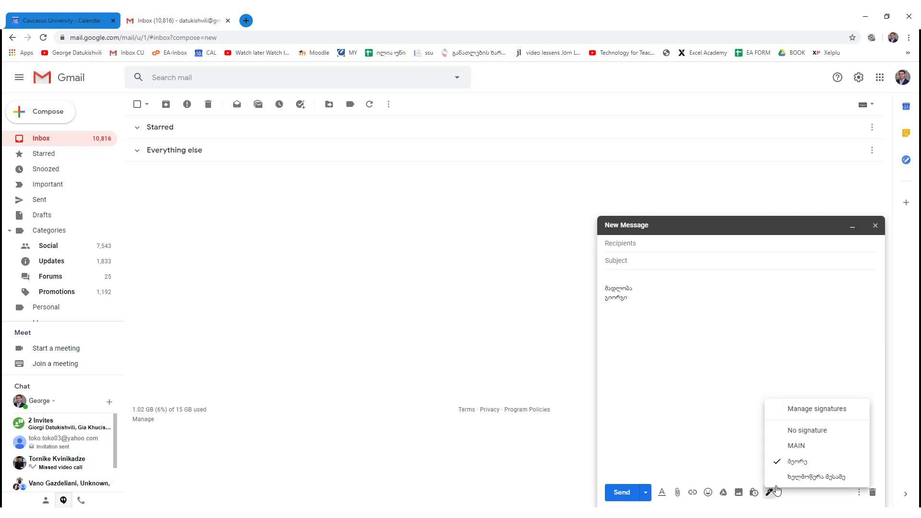
pyautogui.click(810, 477)
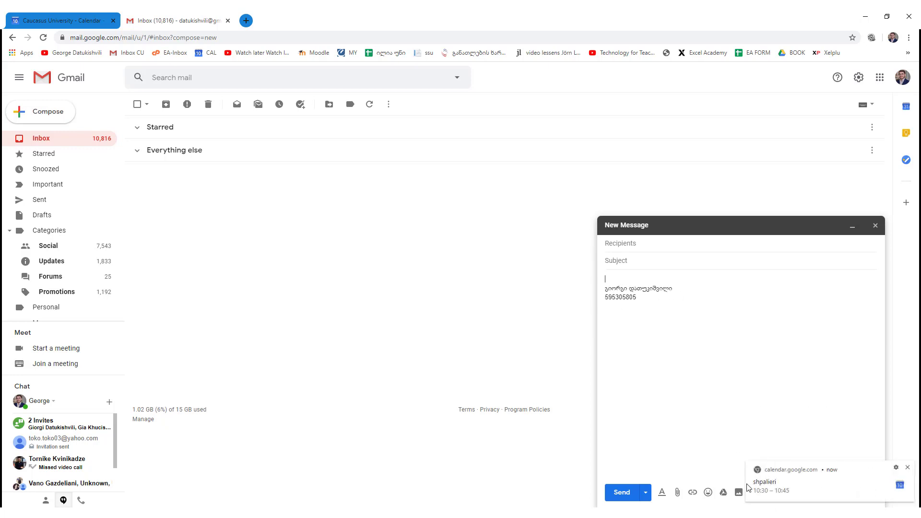
# - Dismiss the calendar notification and go to Manage signatures
pyautogui.click(907, 468)
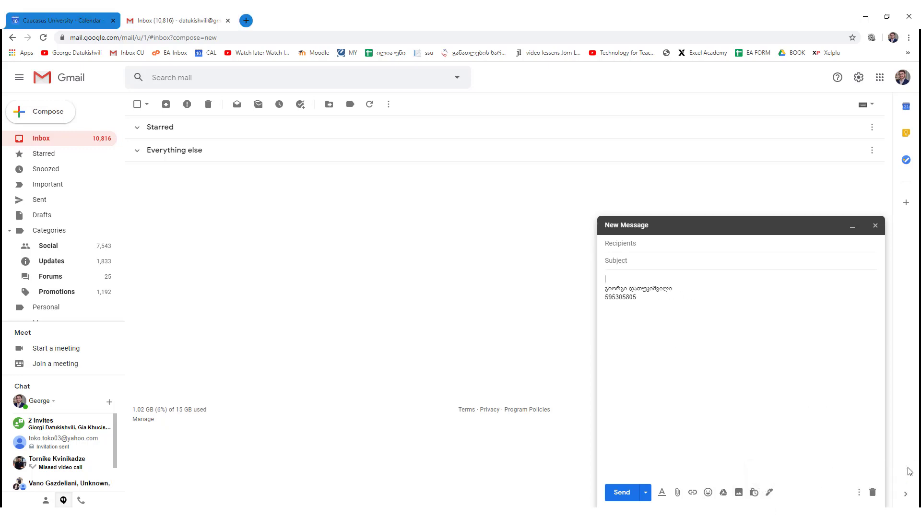
pyautogui.click(768, 496)
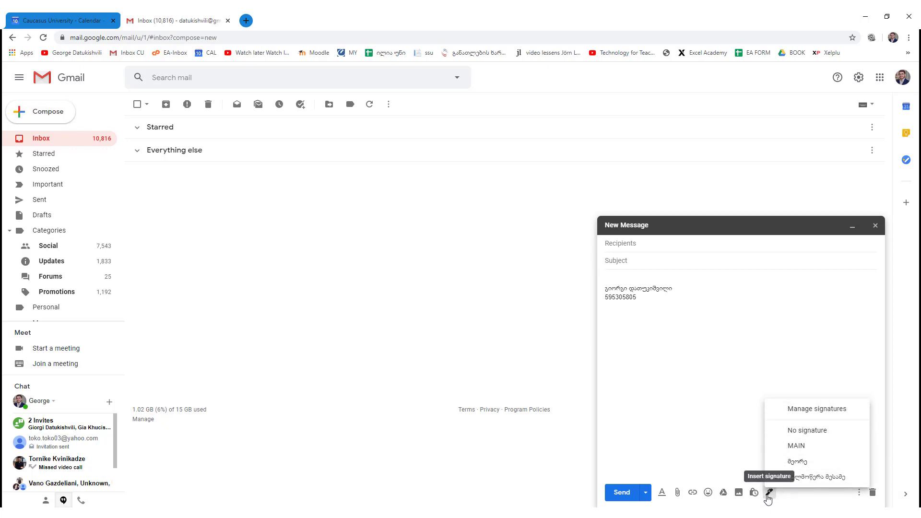
pyautogui.click(819, 414)
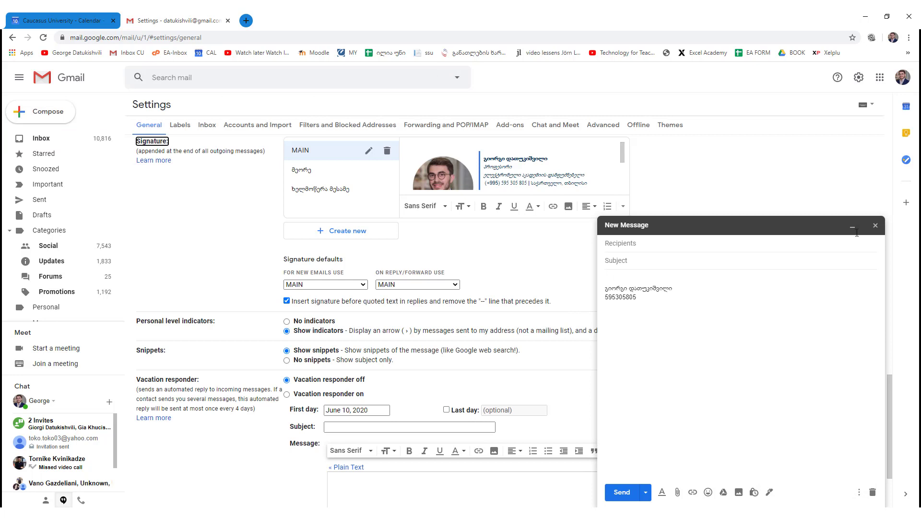
# - Close the unfinished draft, view the third signature's text, and open the Google apps menu
pyautogui.click(875, 225)
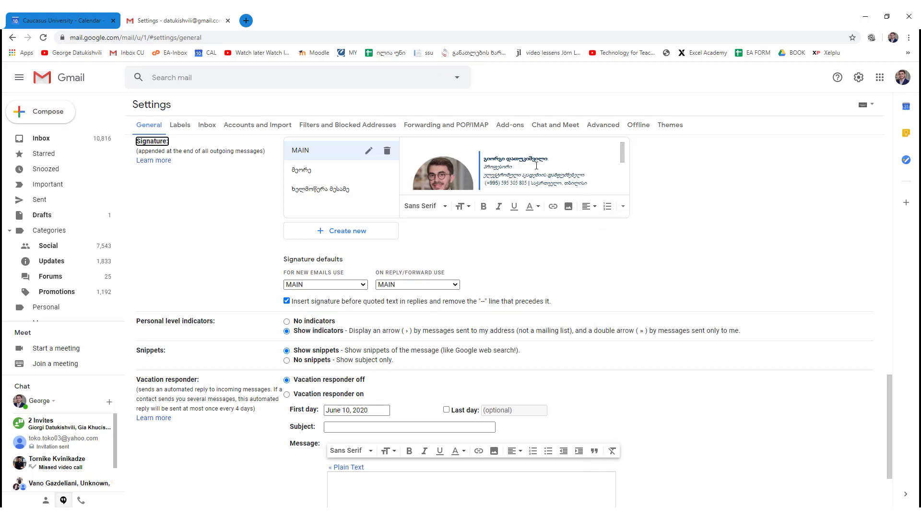
pyautogui.scroll(-5, 536, 165)
pyautogui.click(320, 196)
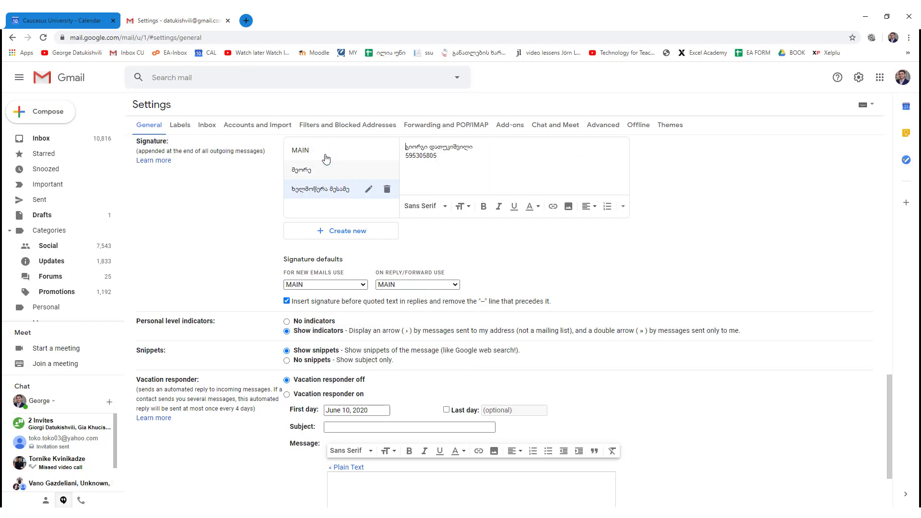
pyautogui.click(878, 79)
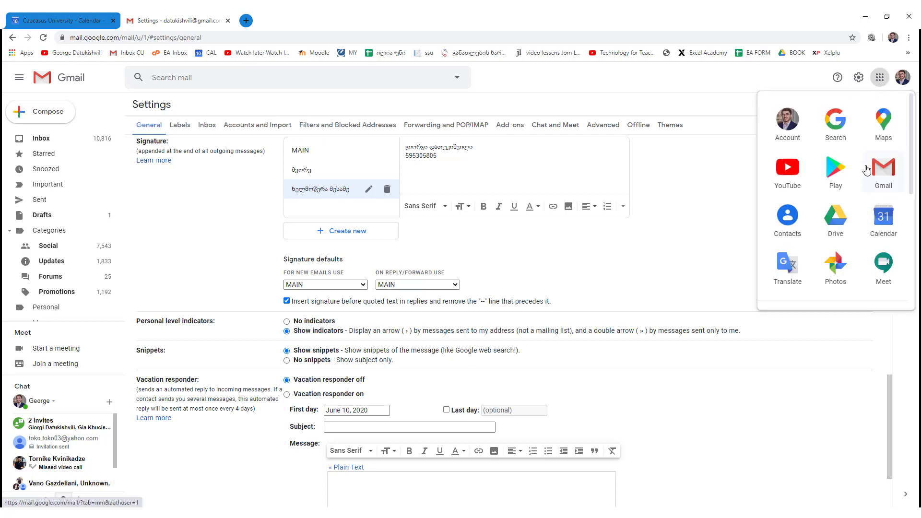
# - Open Google Drive from the apps menu and create a blank Google Docs document
pyautogui.click(836, 217)
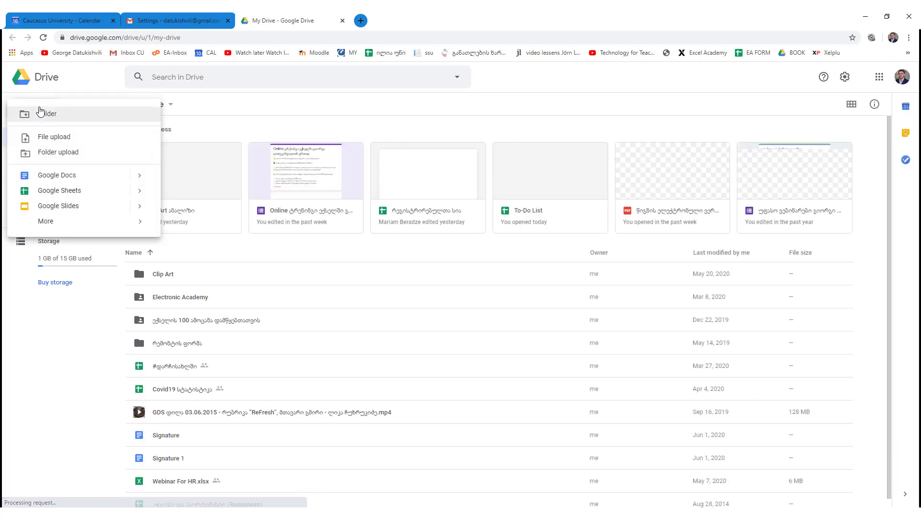
pyautogui.click(96, 177)
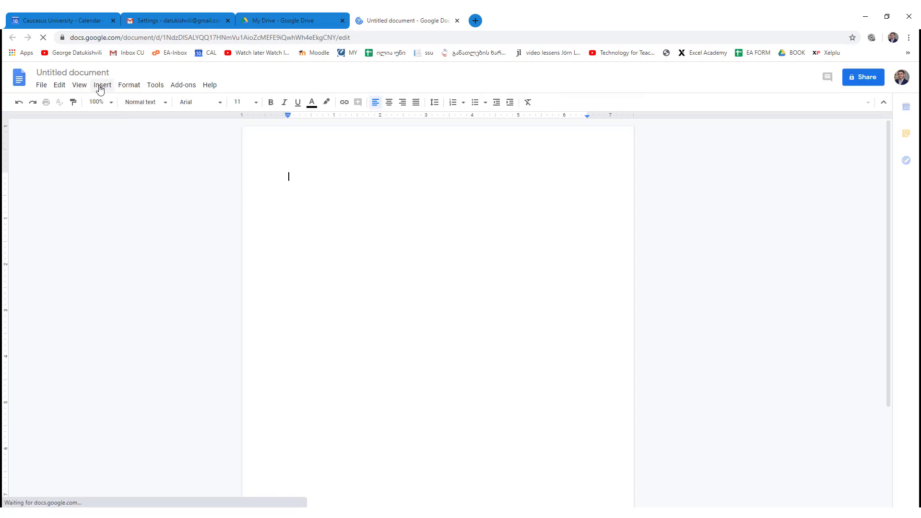
# - Insert a 2 x 1 table into the document
pyautogui.click(100, 89)
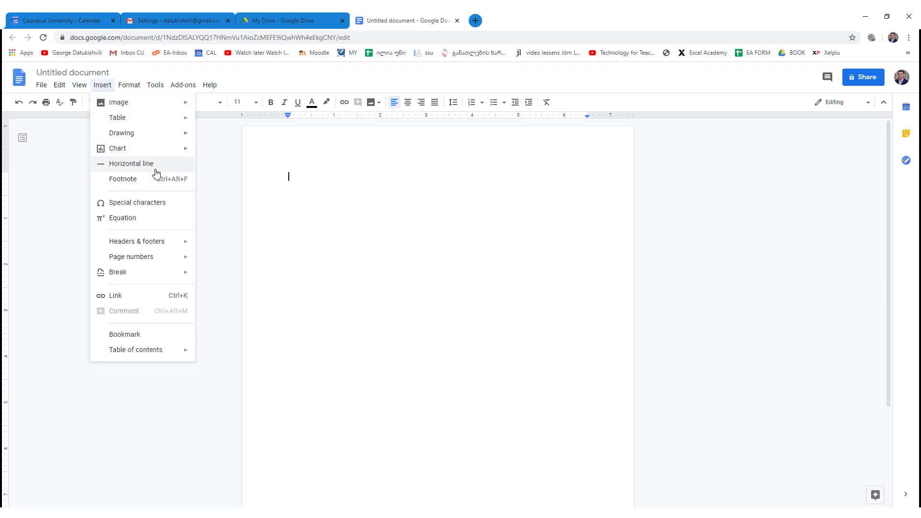
pyautogui.moveTo(180, 117)
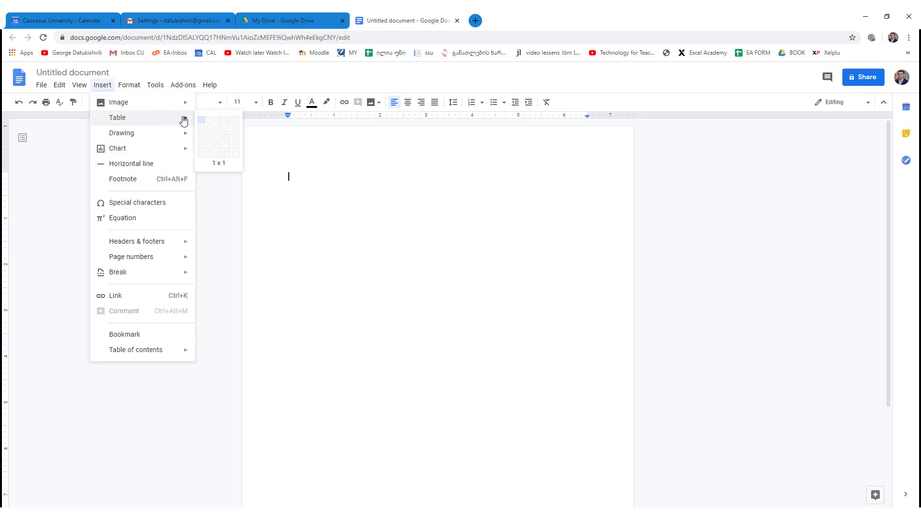
pyautogui.click(210, 125)
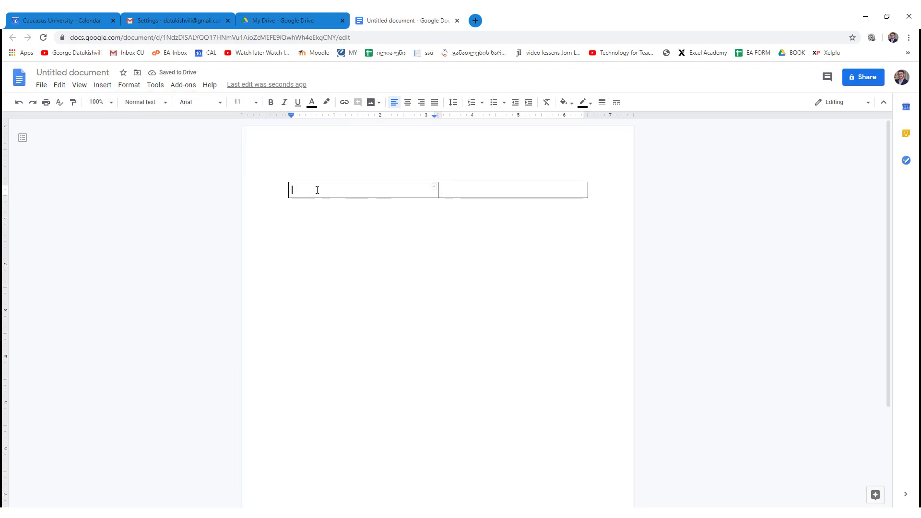
# - Upload the photo DSCF3207dა from Pictures\Pictures into the table's left cell
pyautogui.click(99, 85)
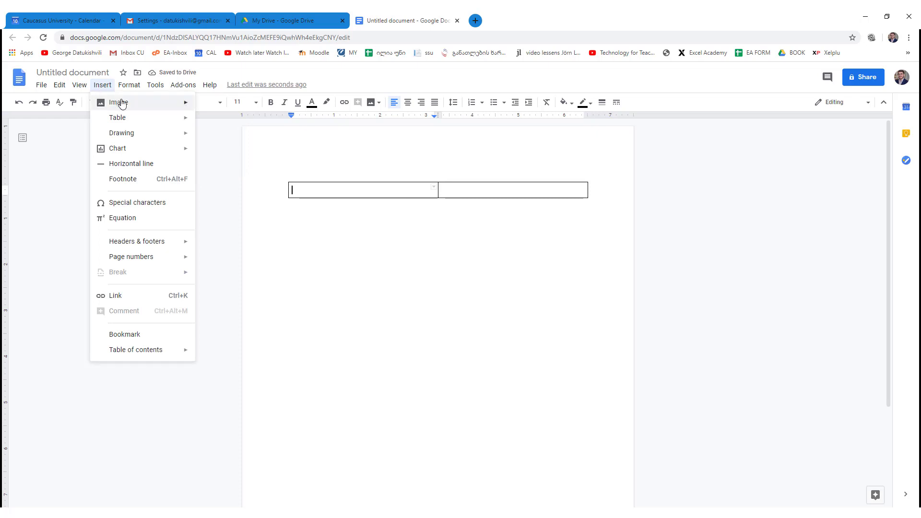
pyautogui.moveTo(128, 105)
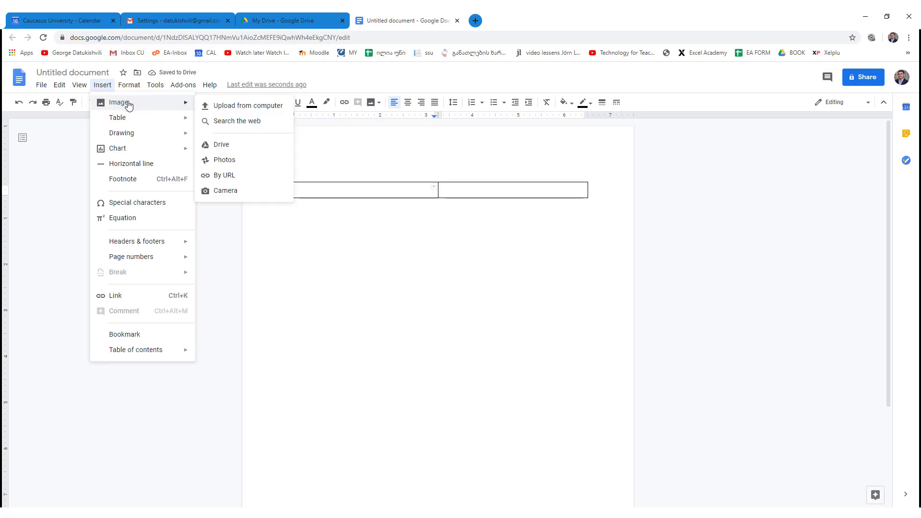
pyautogui.click(253, 110)
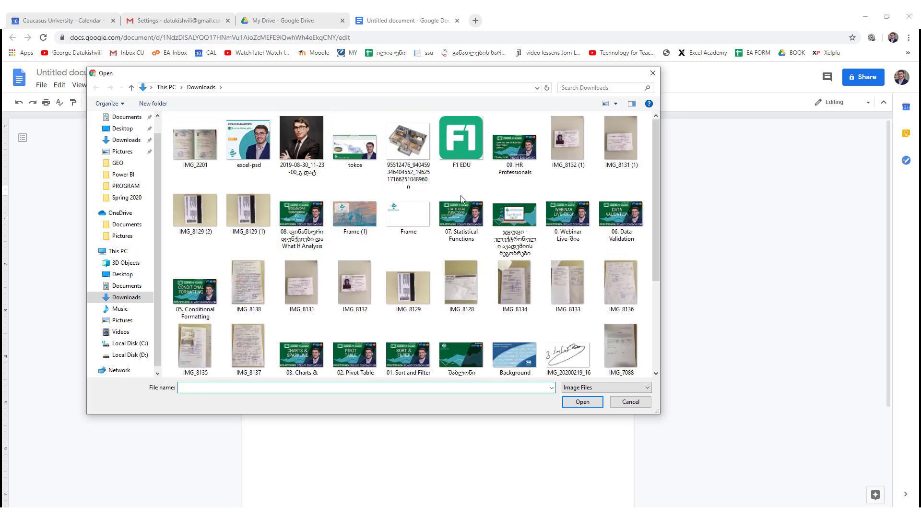
pyautogui.scroll(-3, 460, 199)
pyautogui.scroll(3, 240, 174)
pyautogui.click(122, 152)
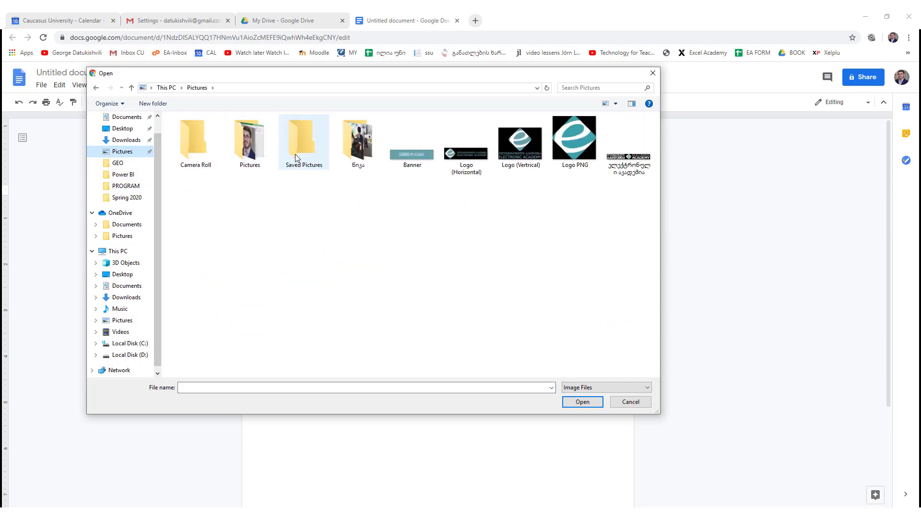
pyautogui.doubleClick(240, 147)
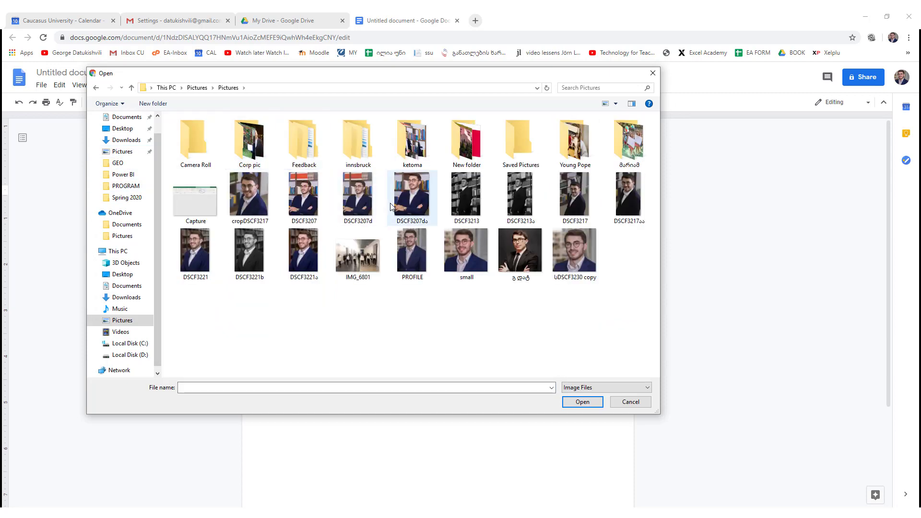
pyautogui.click(409, 208)
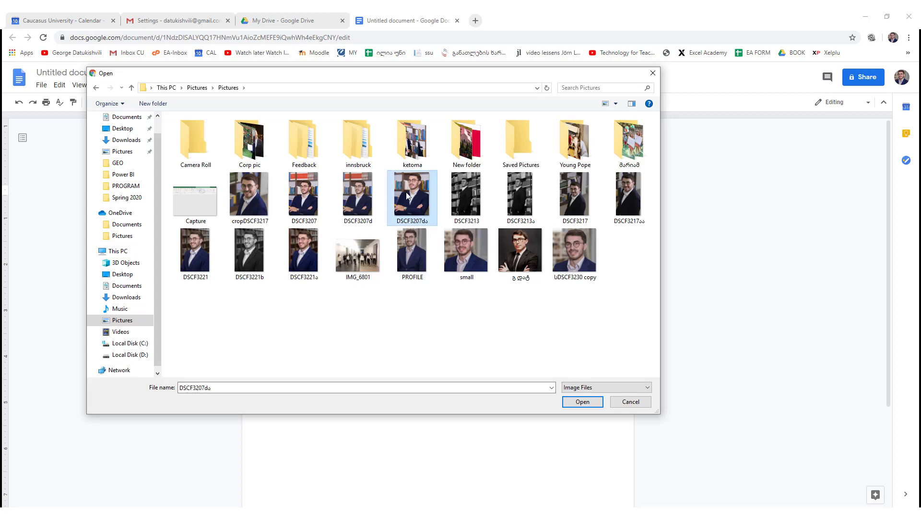
pyautogui.doubleClick(406, 194)
pyautogui.click(430, 305)
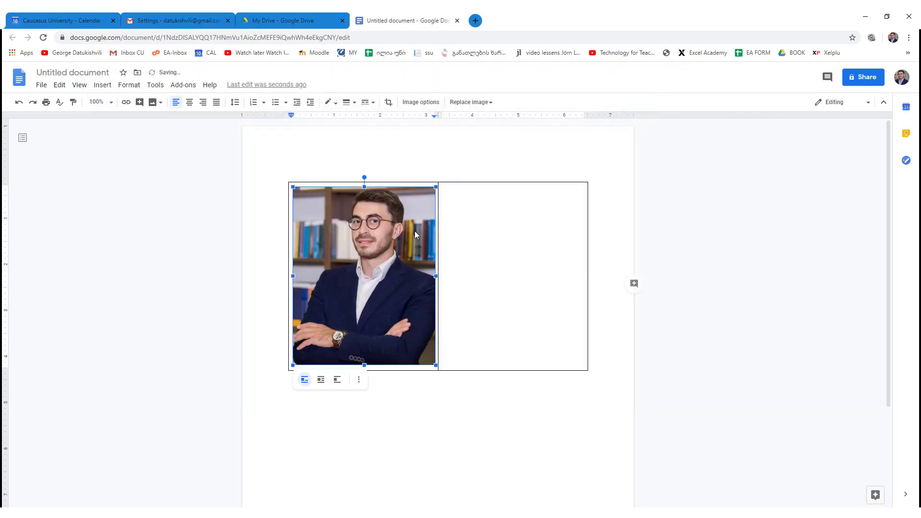
# - Shrink the photo to 1.4 in wide (45% scale) with aspect ratio locked
pyautogui.click(412, 106)
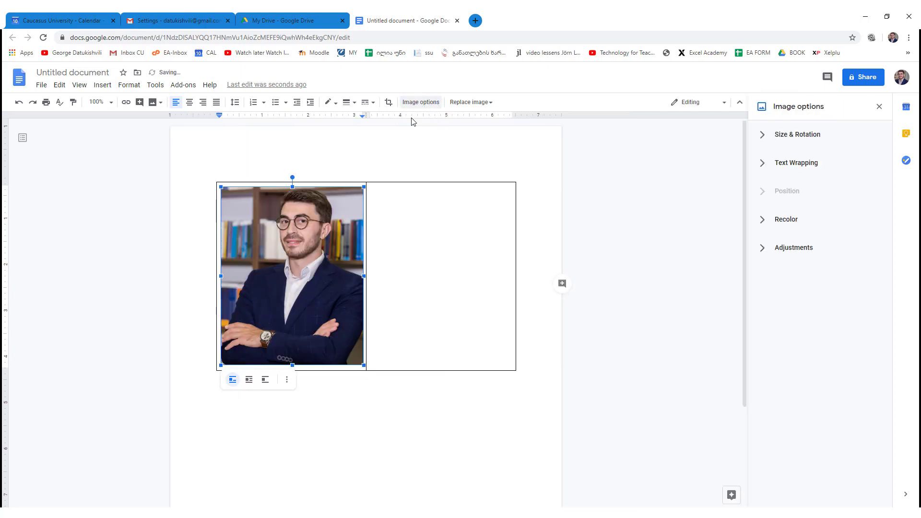
pyautogui.click(762, 138)
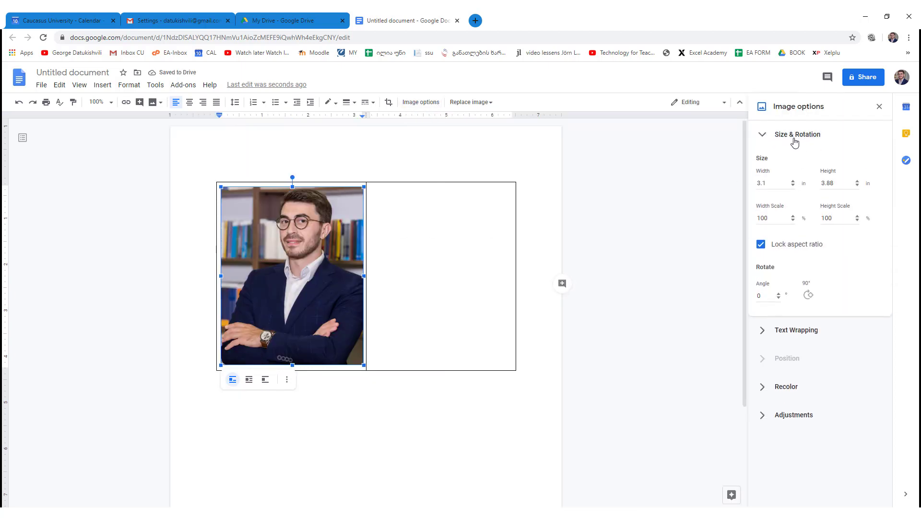
pyautogui.click(793, 186)
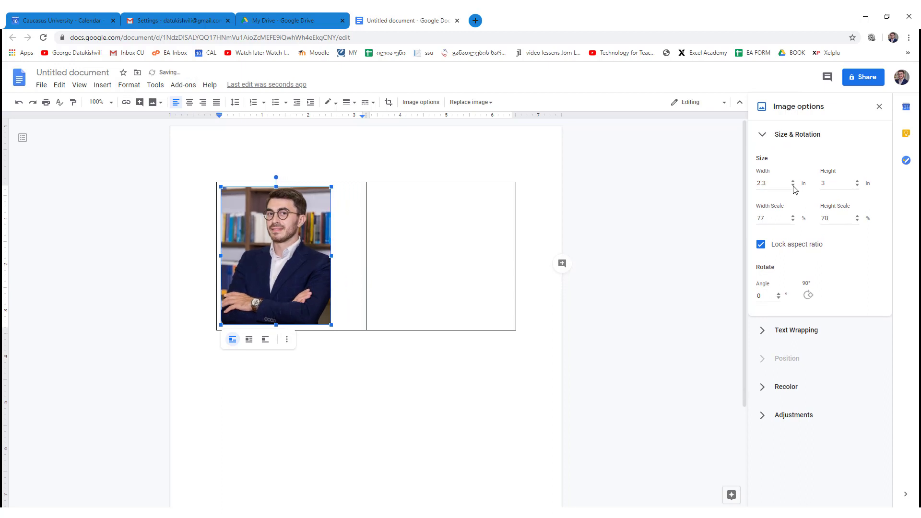
pyautogui.click(793, 186)
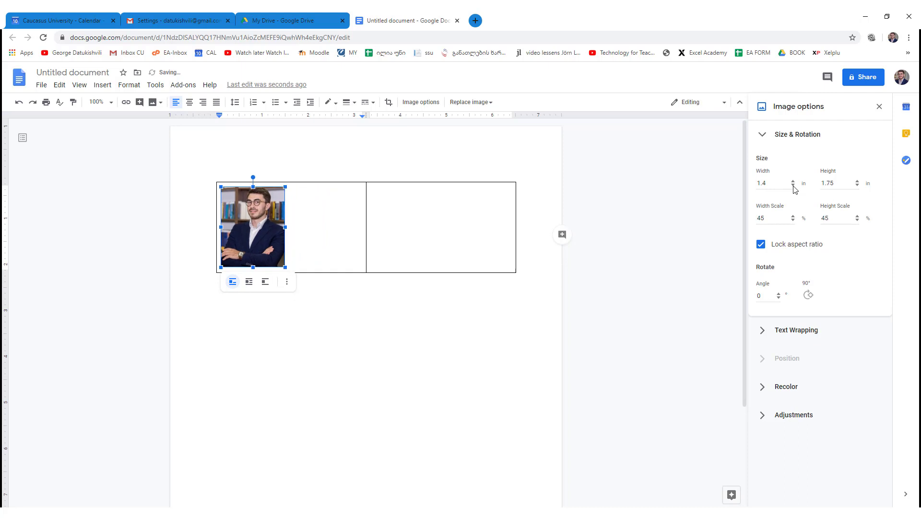
pyautogui.click(355, 209)
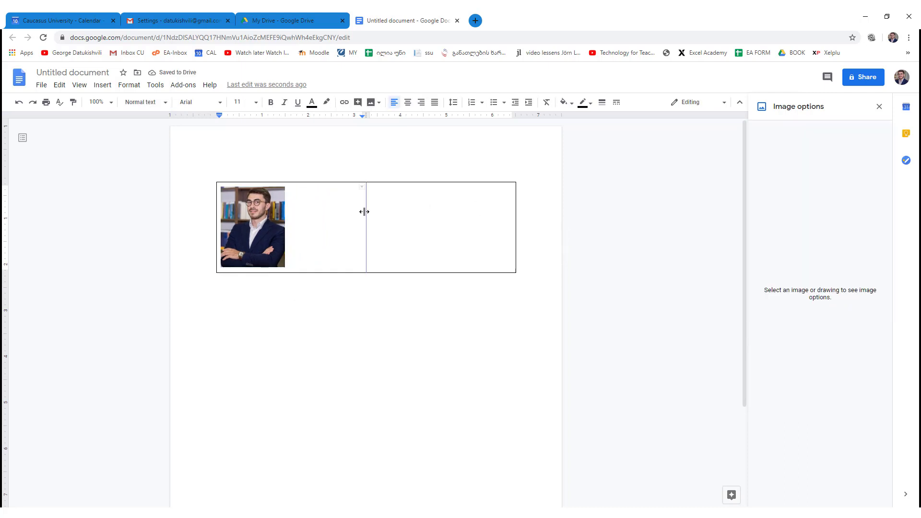
# - Narrow the photo column and type მონაცემები 1 and a second line in the right cell
pyautogui.moveTo(365, 210); pyautogui.dragTo(293, 212)
pyautogui.click(302, 198)
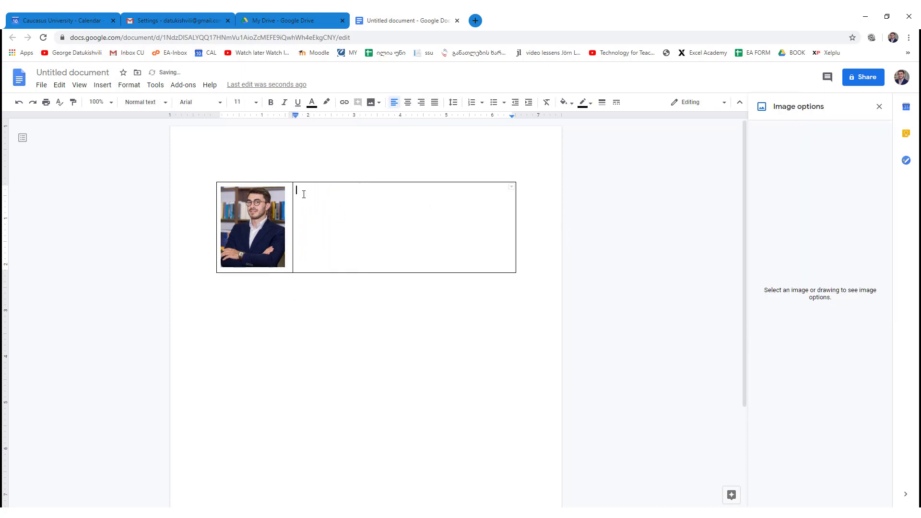
pyautogui.write('მონაცემები 1')
pyautogui.press('Return')
pyautogui.write('მონაცემები')
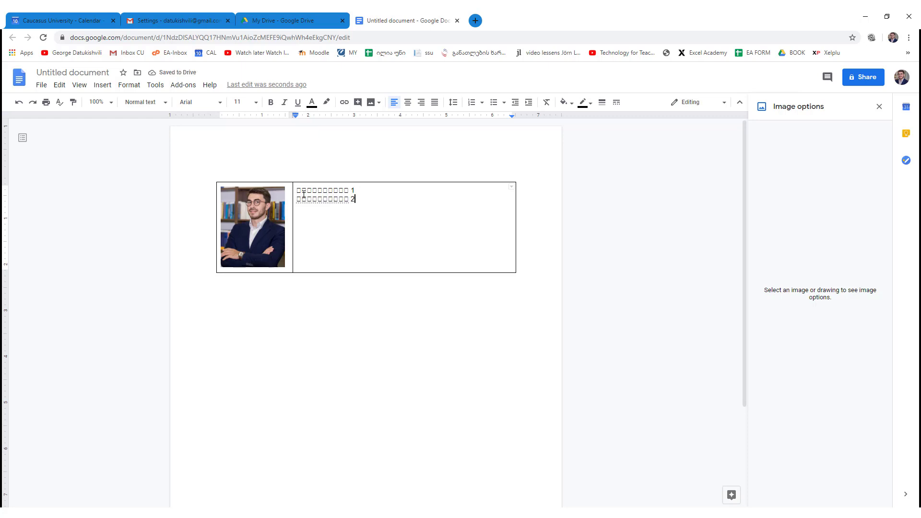
# - Fix the placeholder words so line 2 reads მონაცემები 2, then add six short lines
pyautogui.tripleClick(331, 196)
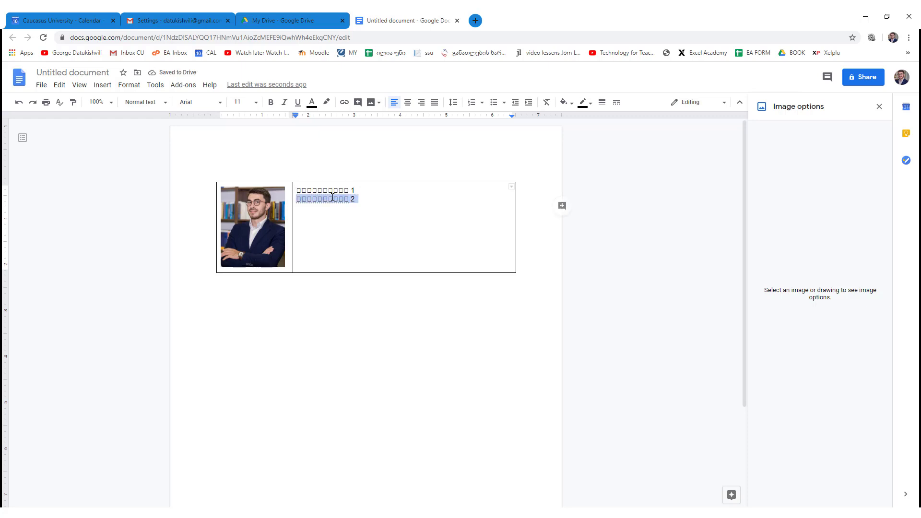
pyautogui.click(331, 190)
pyautogui.doubleClick(331, 190)
pyautogui.rightClick(331, 190)
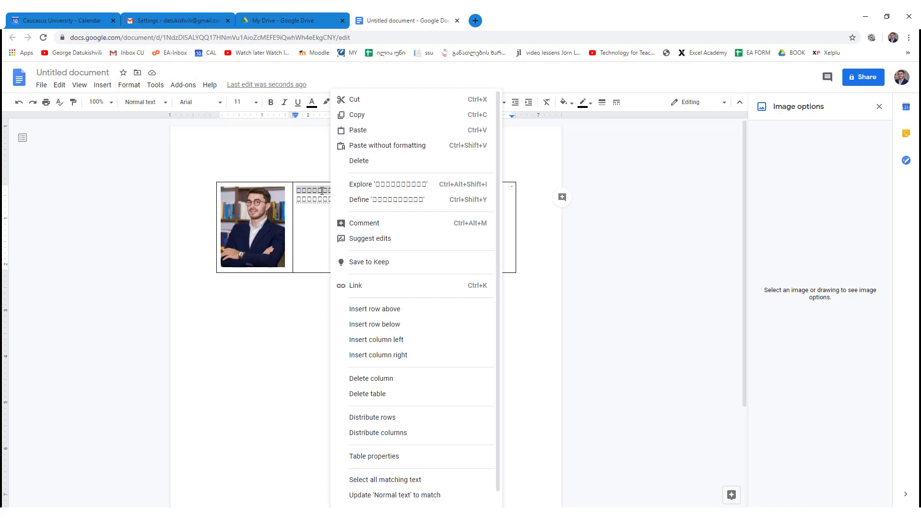
pyautogui.press('Escape')
pyautogui.write('მონ')
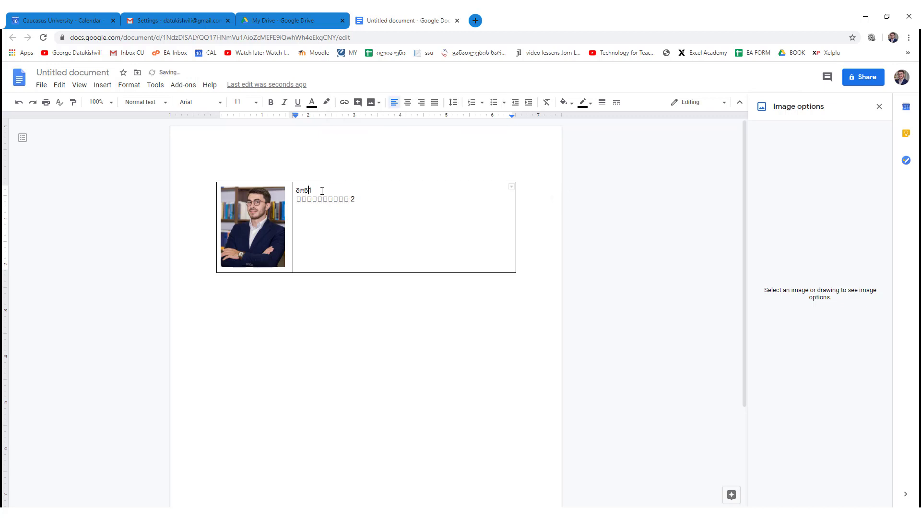
pyautogui.write('აცემები 1')
pyautogui.doubleClick(322, 190)
pyautogui.hotkey('ctrl', 'c')
pyautogui.doubleClick(329, 199)
pyautogui.hotkey('ctrl', 'v')
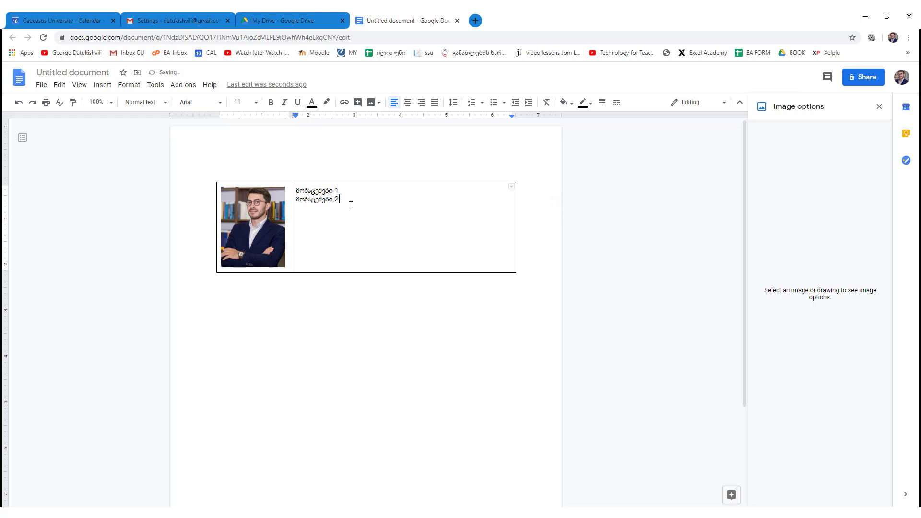
pyautogui.write('□□□ □□ □□□ □□□ □ □')
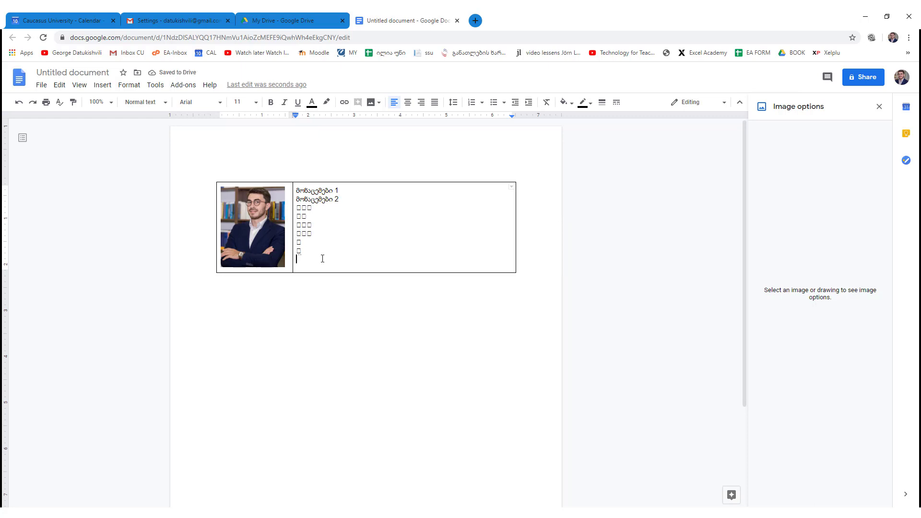
# - Format the first line მონაცემები 1 as bold blue text
pyautogui.moveTo(323, 257); pyautogui.dragTo(308, 189)
pyautogui.click(308, 190)
pyautogui.doubleClick(308, 189)
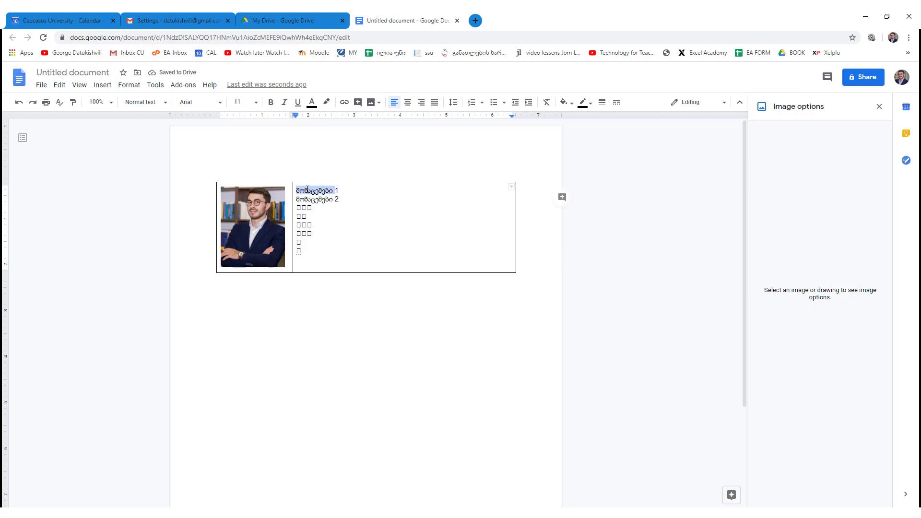
pyautogui.tripleClick(333, 188)
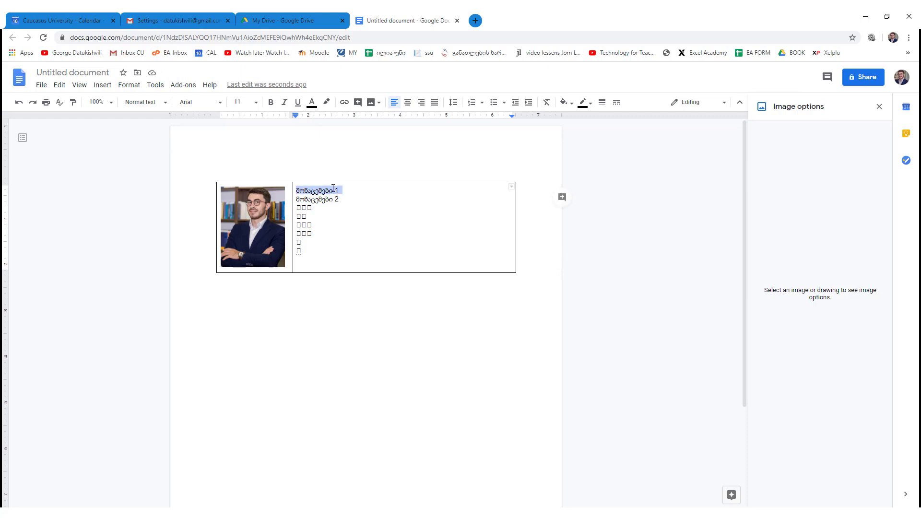
pyautogui.click(271, 102)
pyautogui.click(312, 107)
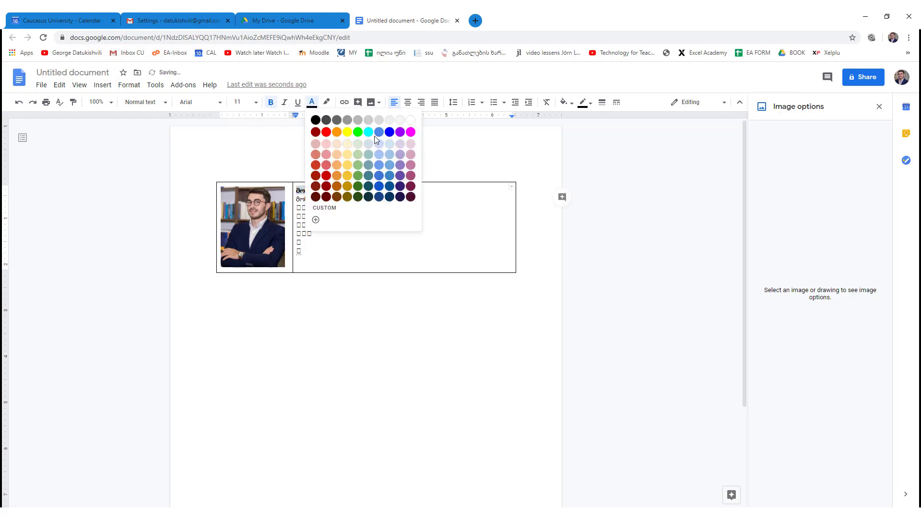
pyautogui.click(390, 133)
pyautogui.click(337, 232)
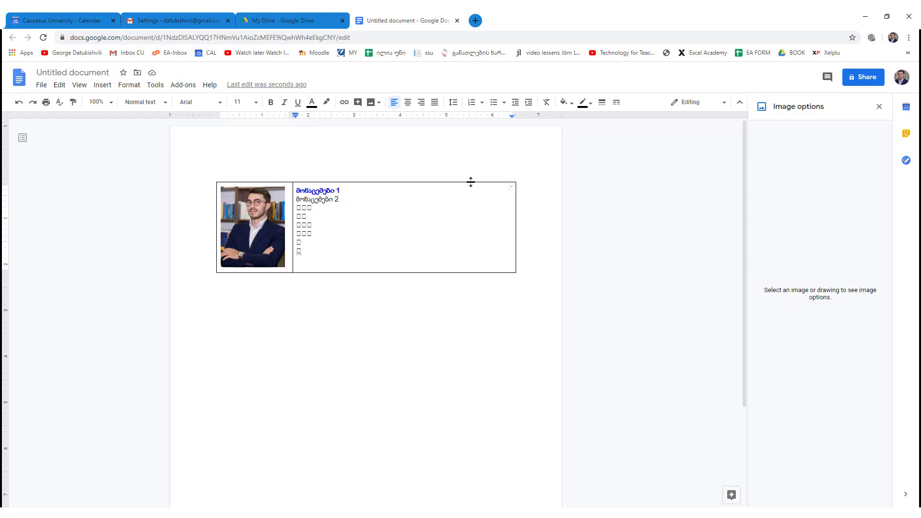
# - Make the signature table borderless by setting its border width to 0pt
pyautogui.moveTo(451, 210); pyautogui.dragTo(255, 205)
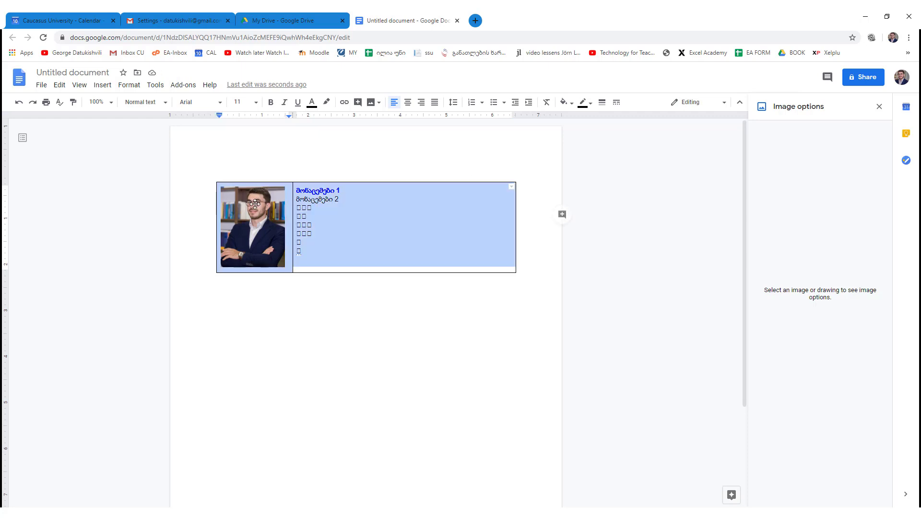
pyautogui.click(603, 104)
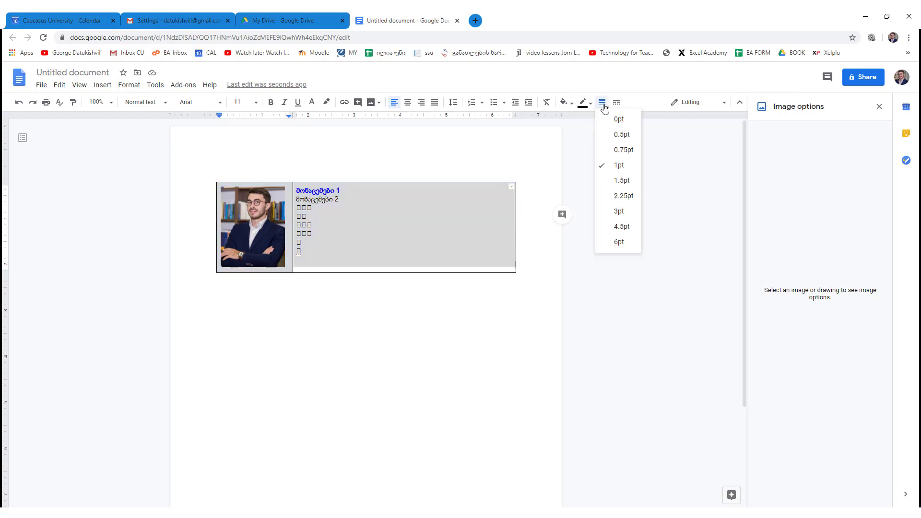
pyautogui.click(611, 123)
pyautogui.click(352, 255)
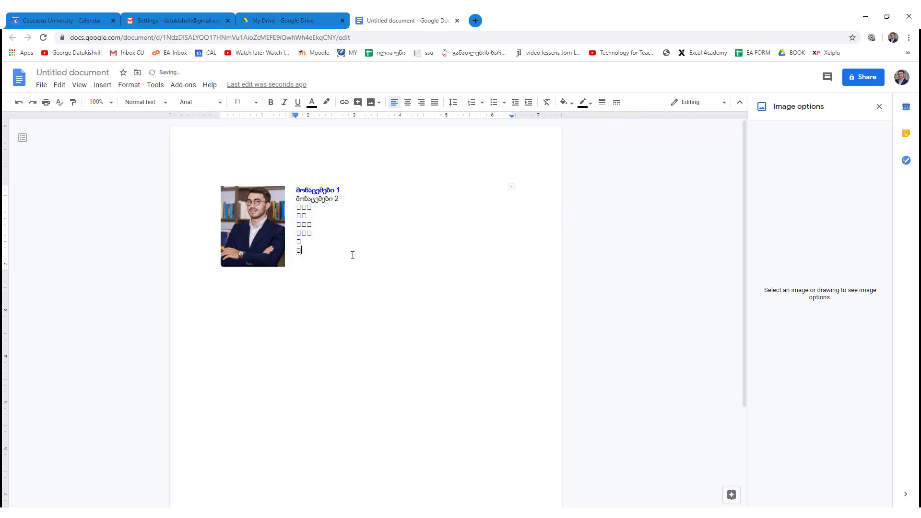
# - Copy the whole borderless photo-and-text table and return to Gmail's signature settings
pyautogui.moveTo(299, 258); pyautogui.dragTo(265, 169)
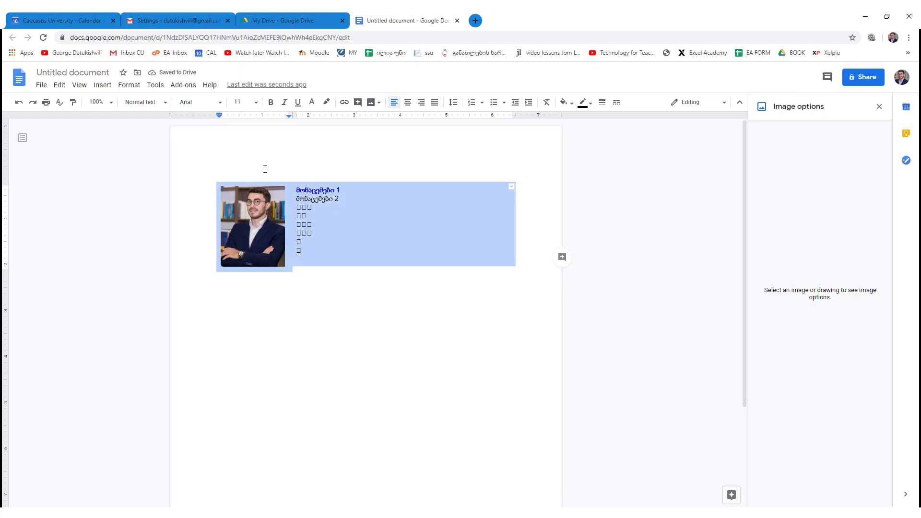
pyautogui.moveTo(367, 256); pyautogui.dragTo(561, 257)
pyautogui.rightClick(342, 224)
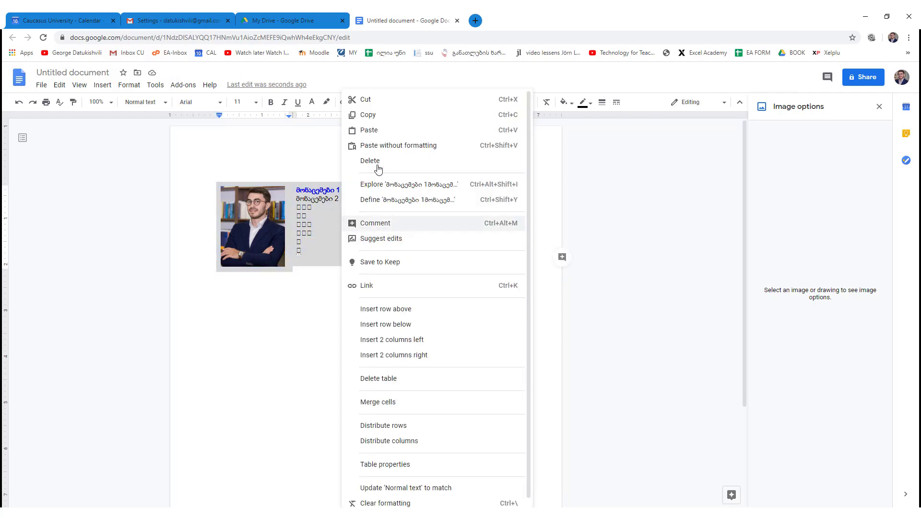
pyautogui.click(360, 113)
pyautogui.click(173, 21)
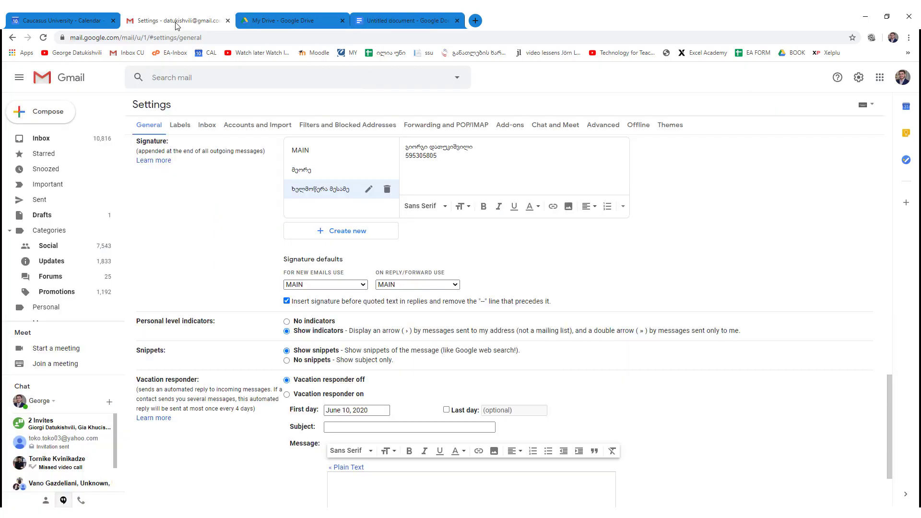
# - Create a new Gmail signature named '4'
pyautogui.click(360, 229)
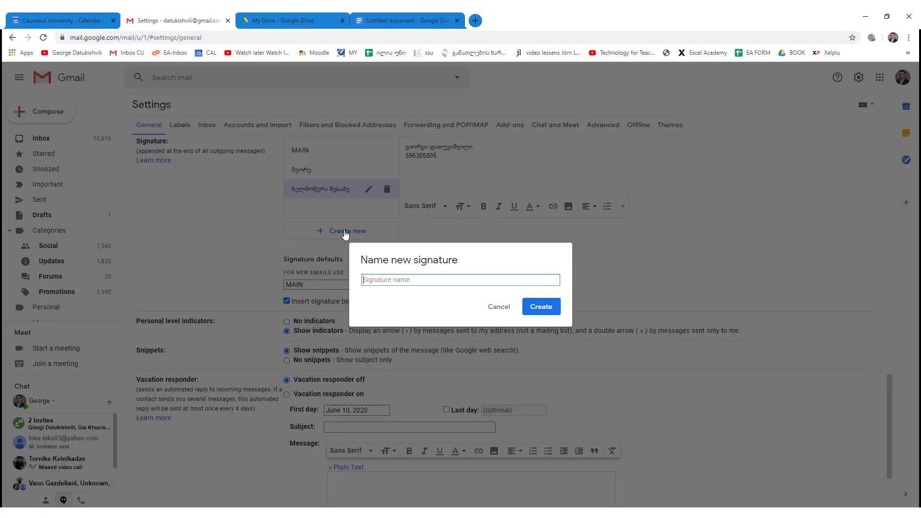
pyautogui.write('4')
pyautogui.click(540, 308)
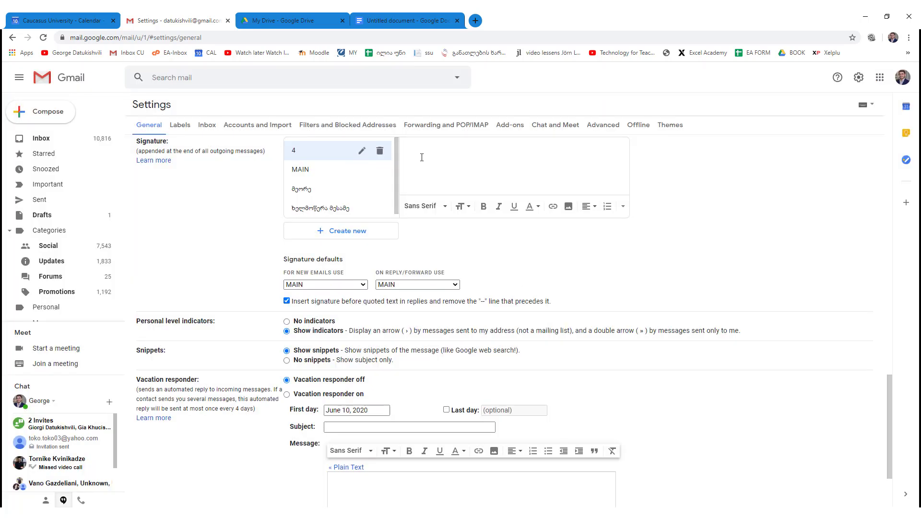
# - Paste the copied photo-and-text table into signature 4 and save the settings
pyautogui.hotkey('ctrl', 'v')
pyautogui.scroll(2, 475, 174)
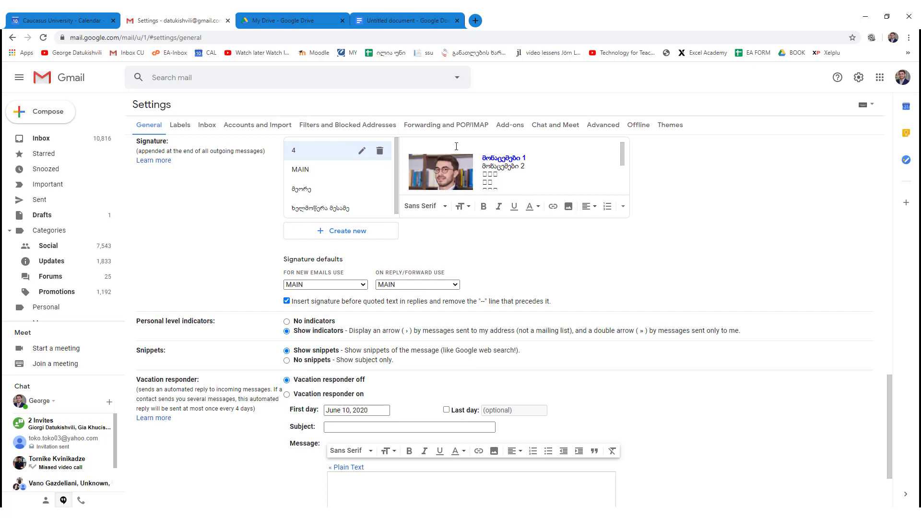
pyautogui.scroll(-3, 456, 146)
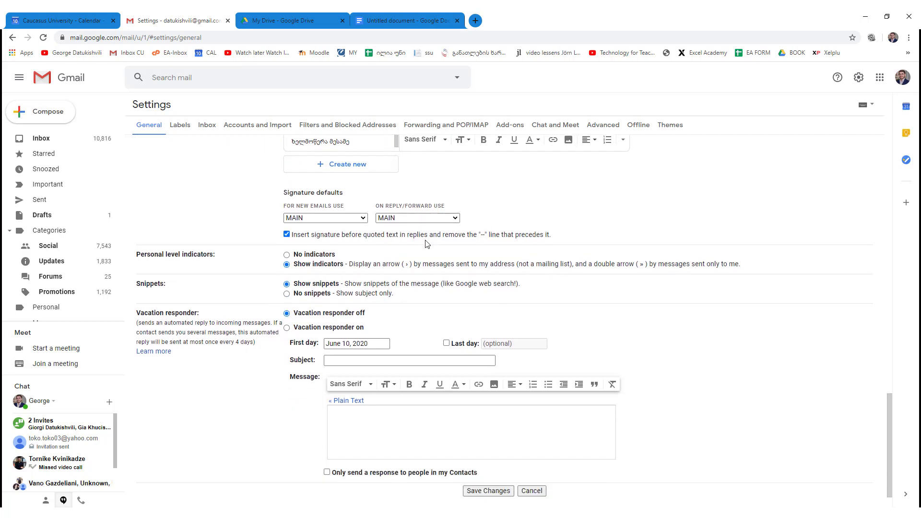
pyautogui.scroll(-1, 427, 244)
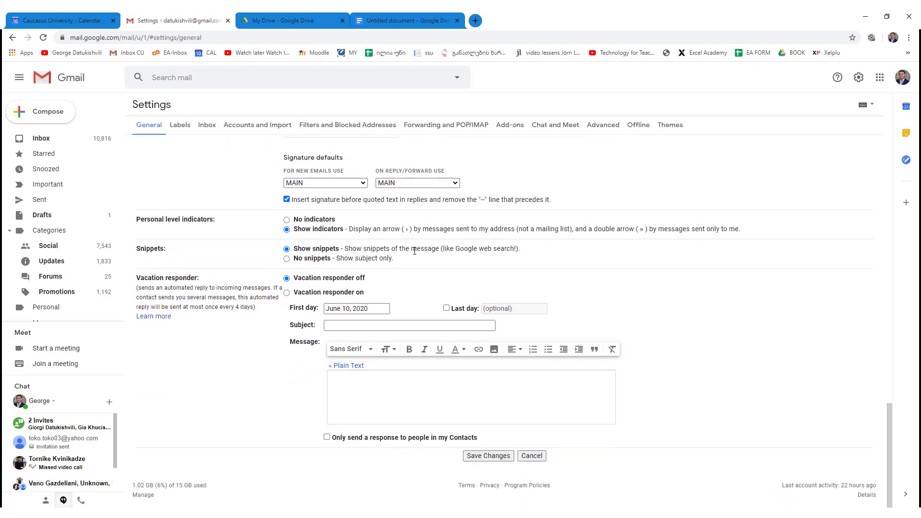
pyautogui.click(480, 457)
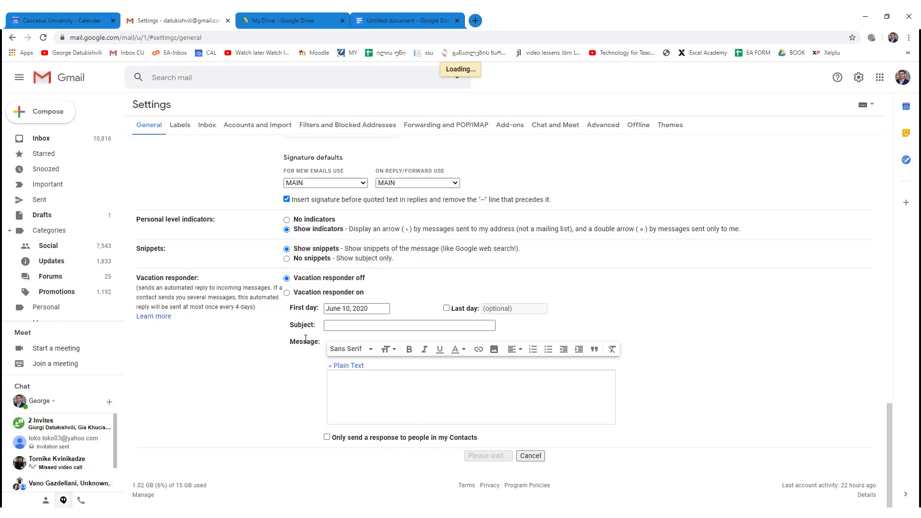
# - Compose a new message and insert signature 4 into it
pyautogui.click(48, 112)
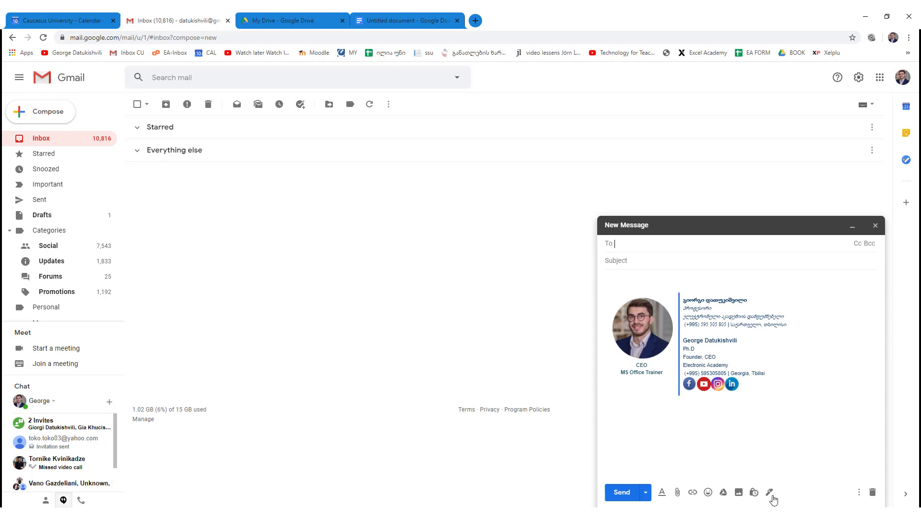
pyautogui.click(769, 492)
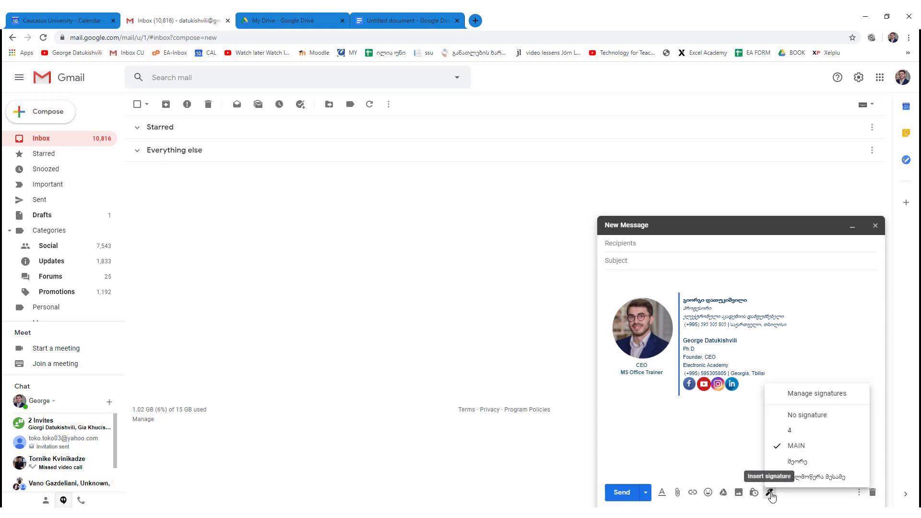
pyautogui.click(801, 430)
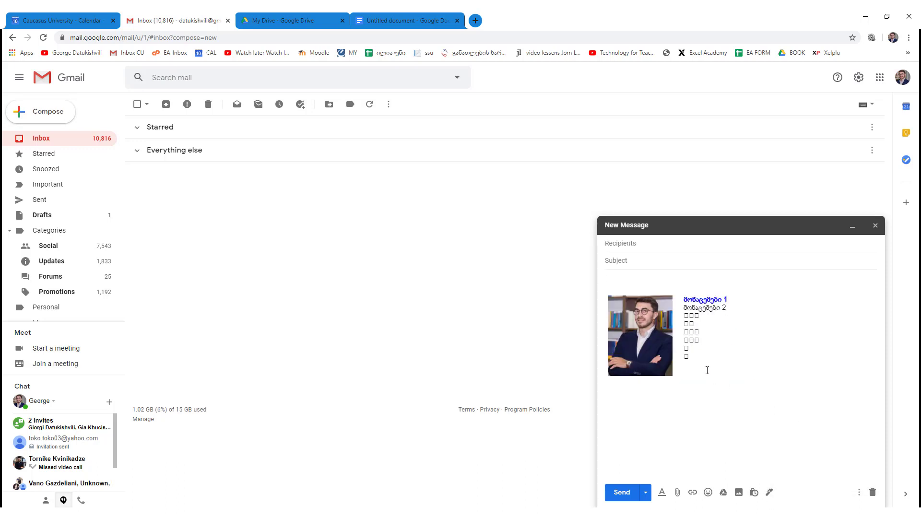